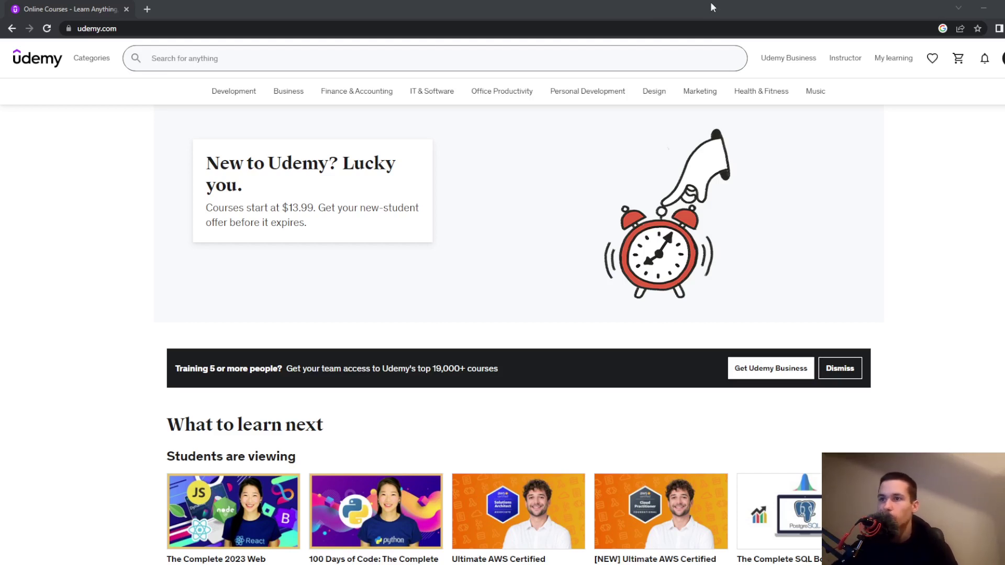
Step: Switch from the student view to the Udemy instructor area
scroll(997, 251, "down", 2)
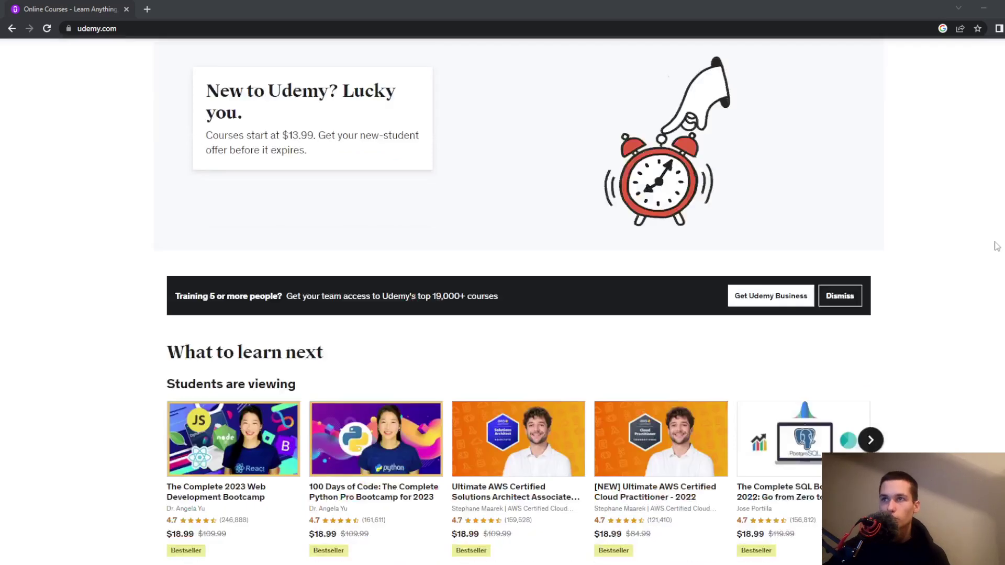
scroll(993, 242, "up", 2)
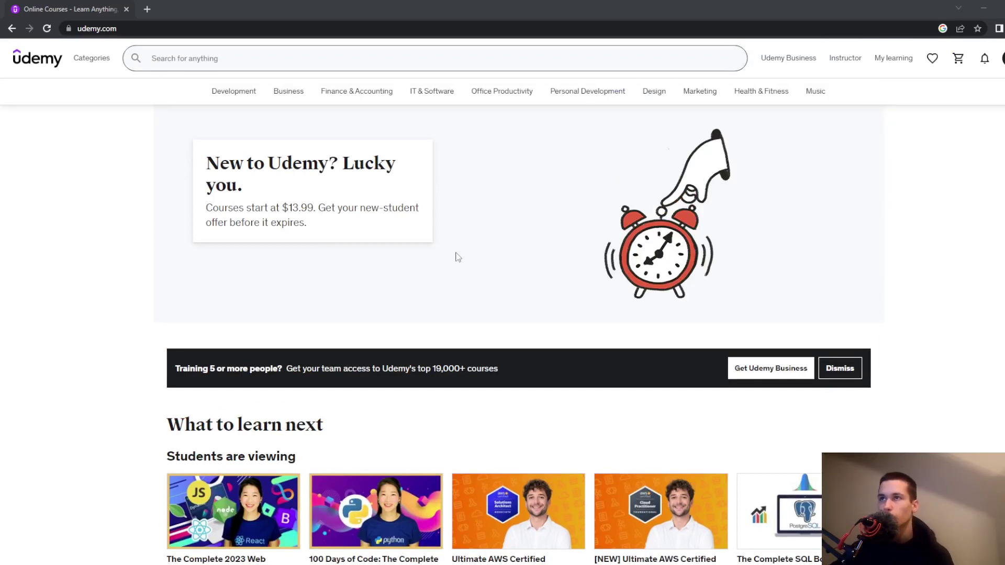
left_click(844, 61)
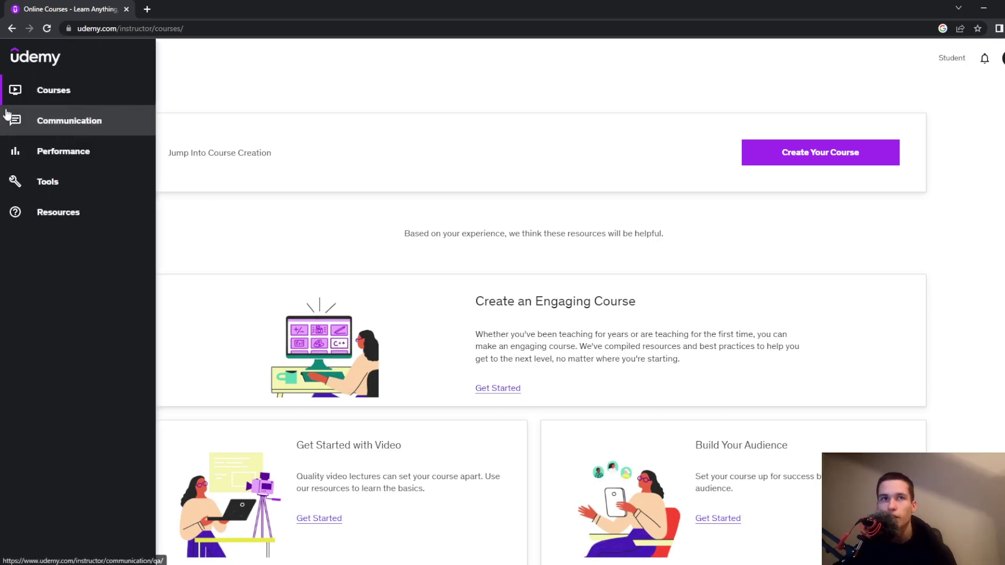
mouse_move(15, 151)
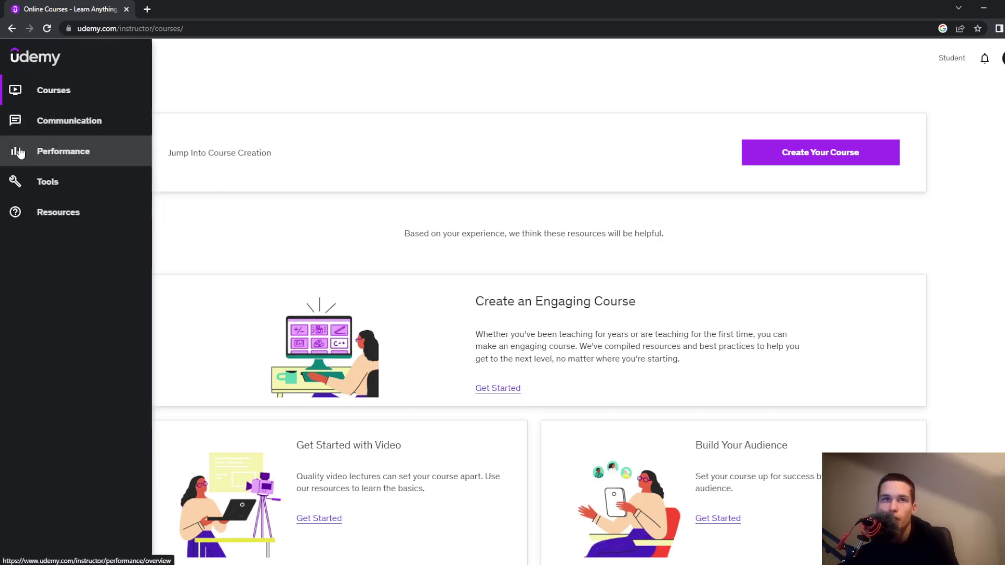
Step: Tour the Performance pages: Overview, Students, Reviews, Course engagement and traffic stats
left_click(20, 152)
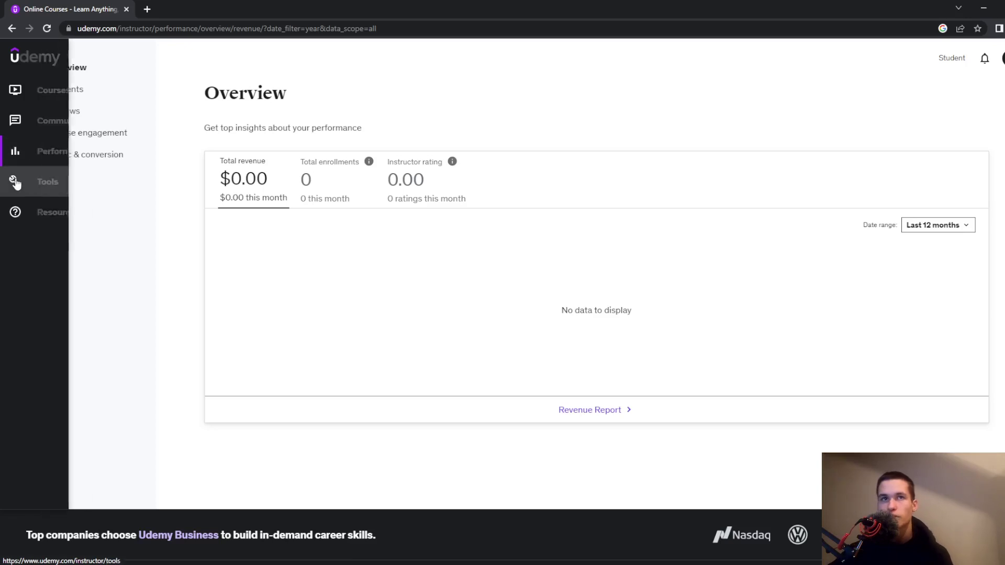
left_click(78, 93)
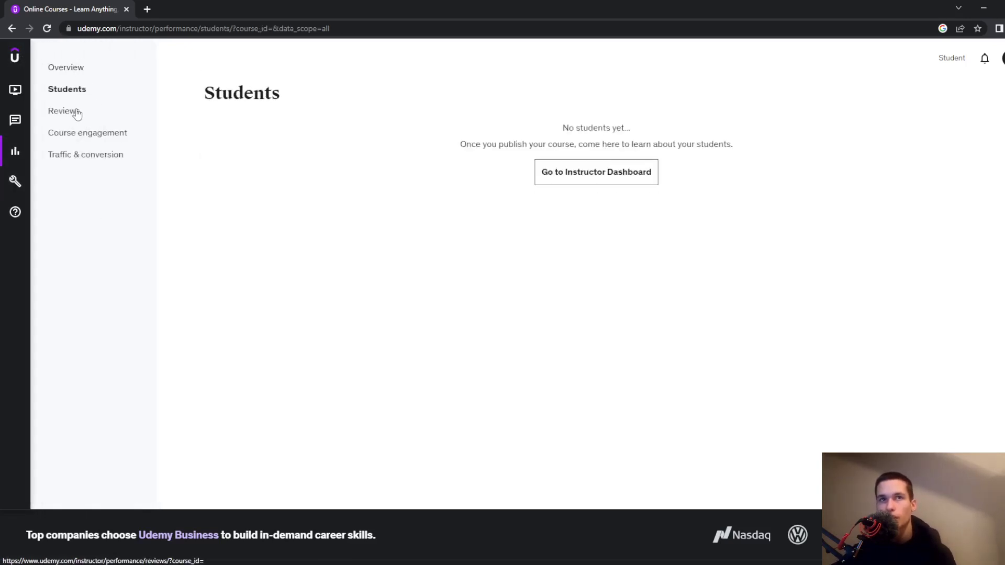
left_click(77, 117)
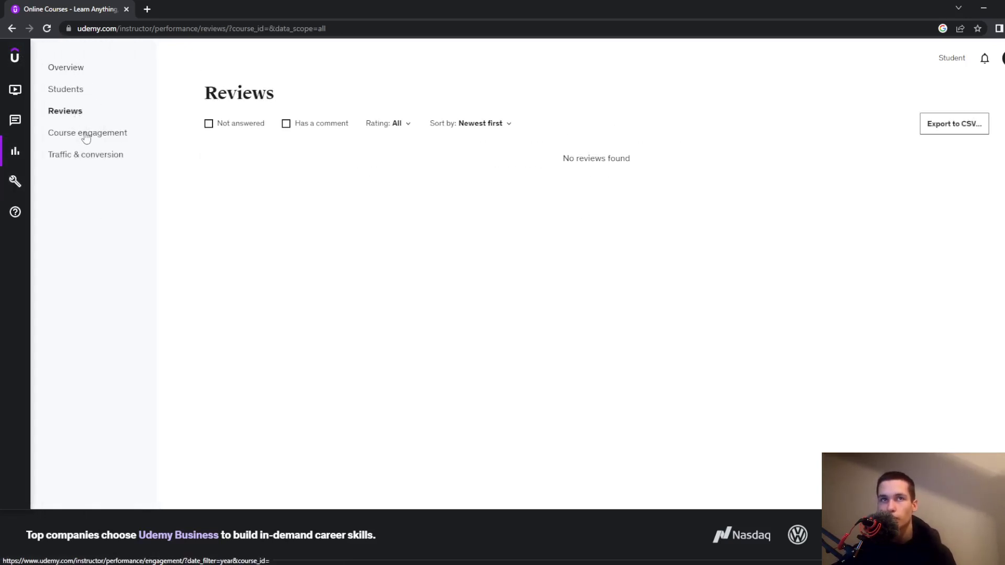
left_click(85, 136)
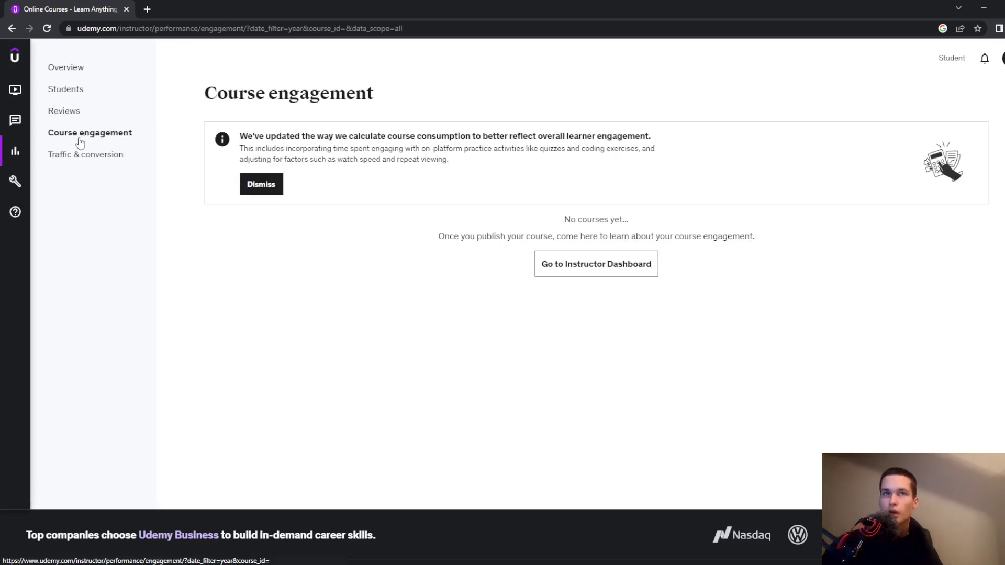
left_click(114, 160)
left_click(70, 69)
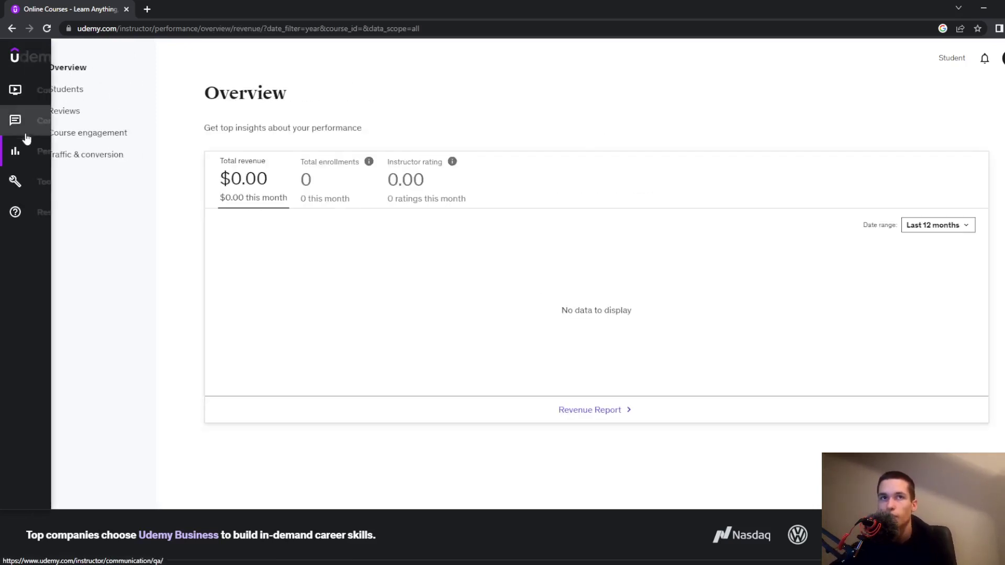
Step: Visit the instructor Tools, Resources and Q&A communication pages
left_click(21, 180)
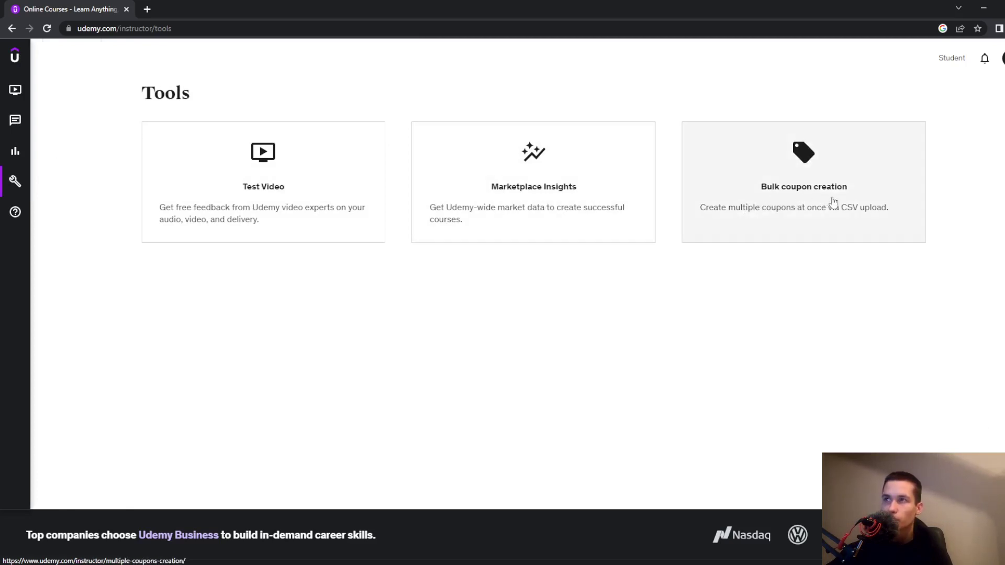
left_click(20, 213)
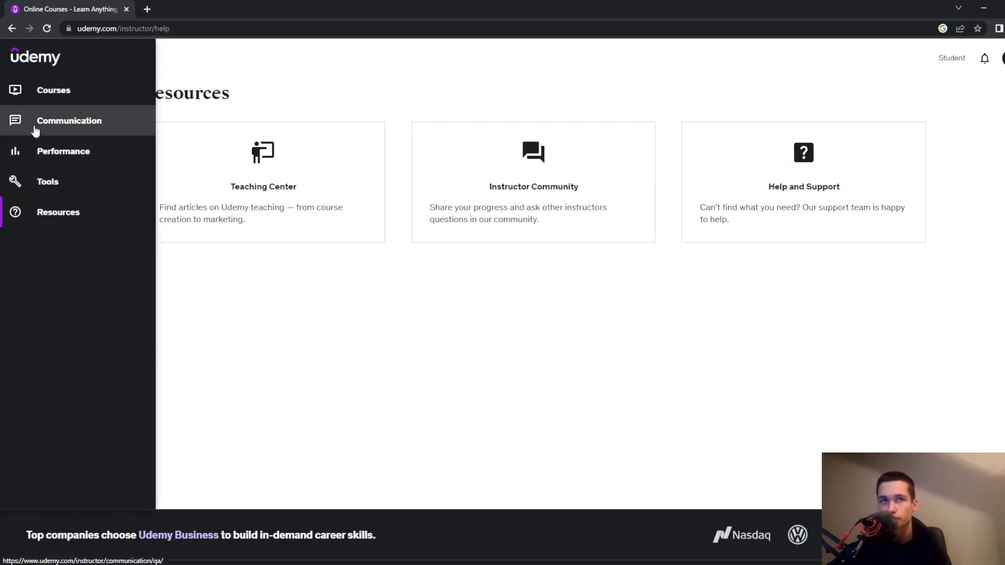
left_click(32, 126)
Step: Return to the instructor courses page and highlight the Create an Engaging Course heading
left_click(19, 100)
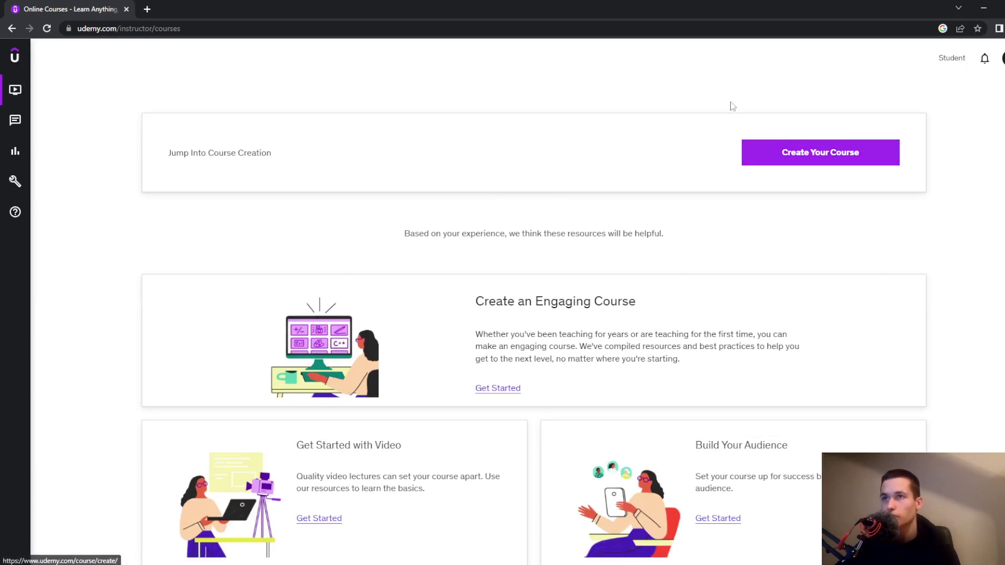
scroll(554, 191, "down", 2)
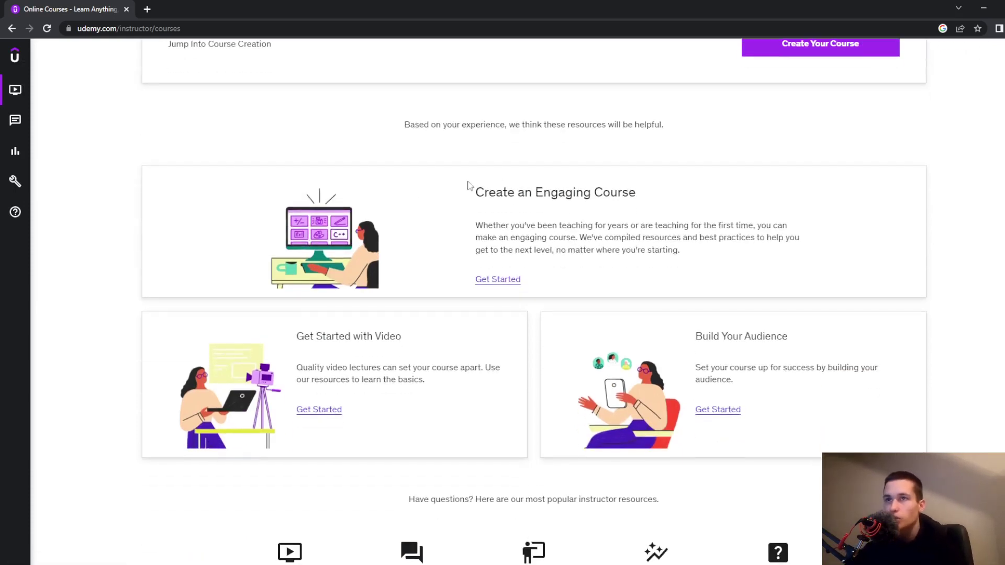
left_click_drag(472, 190, 654, 191)
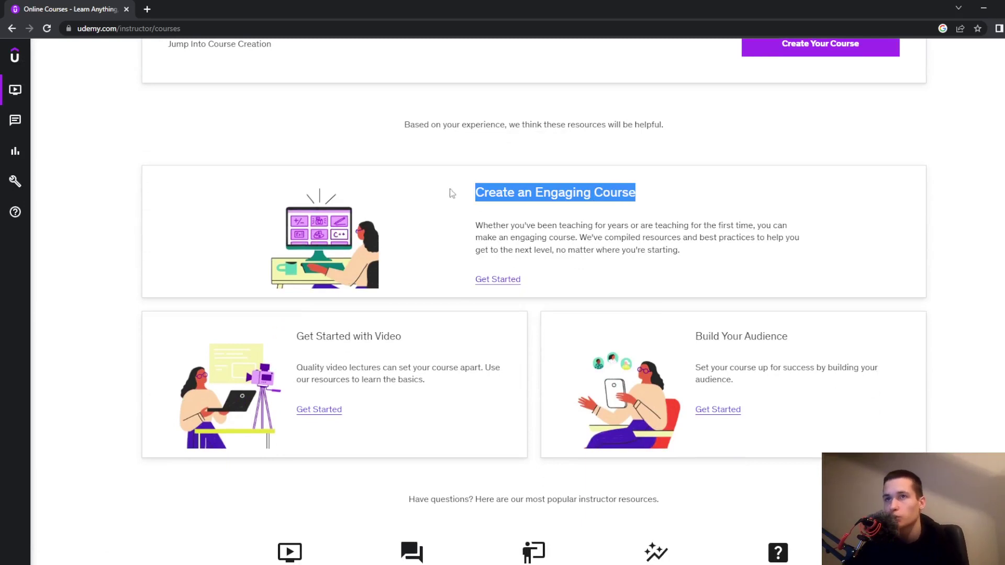
left_click(544, 198)
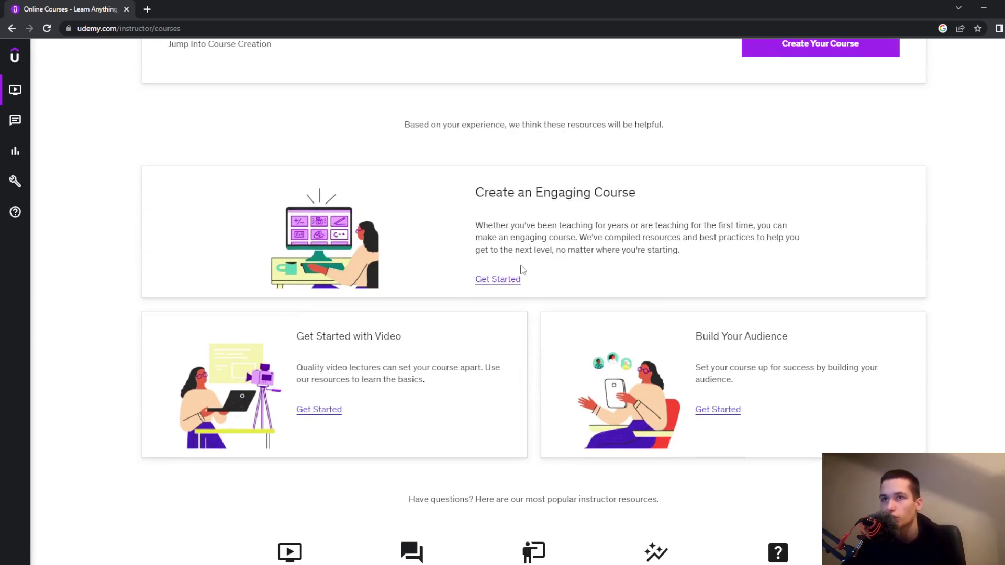
Step: Open the Create an Engaging Course guide in a new tab and scroll through it
left_click(511, 279)
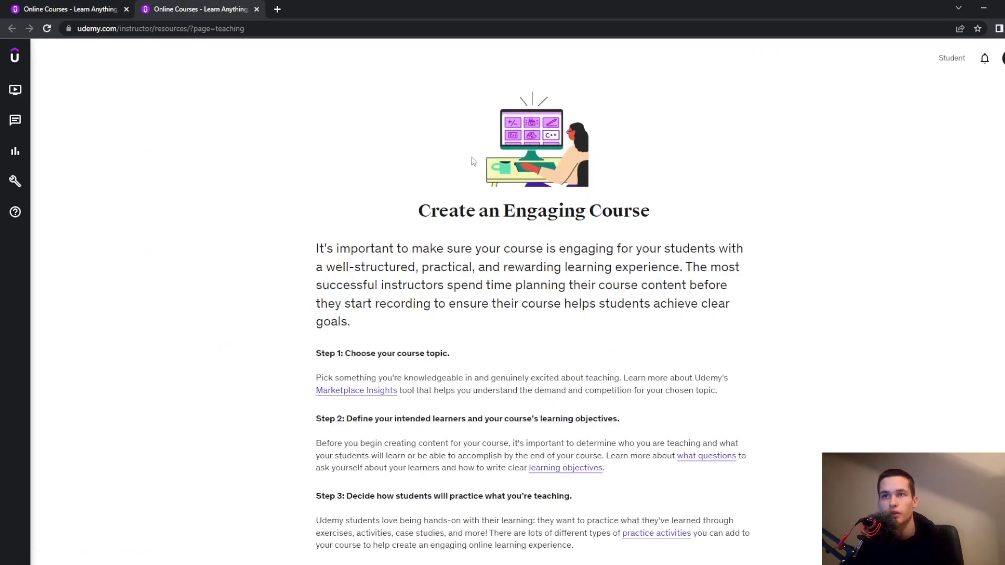
scroll(516, 184, "down", 3)
scroll(529, 193, "down", 4)
scroll(544, 207, "down", 6)
scroll(556, 218, "down", 2)
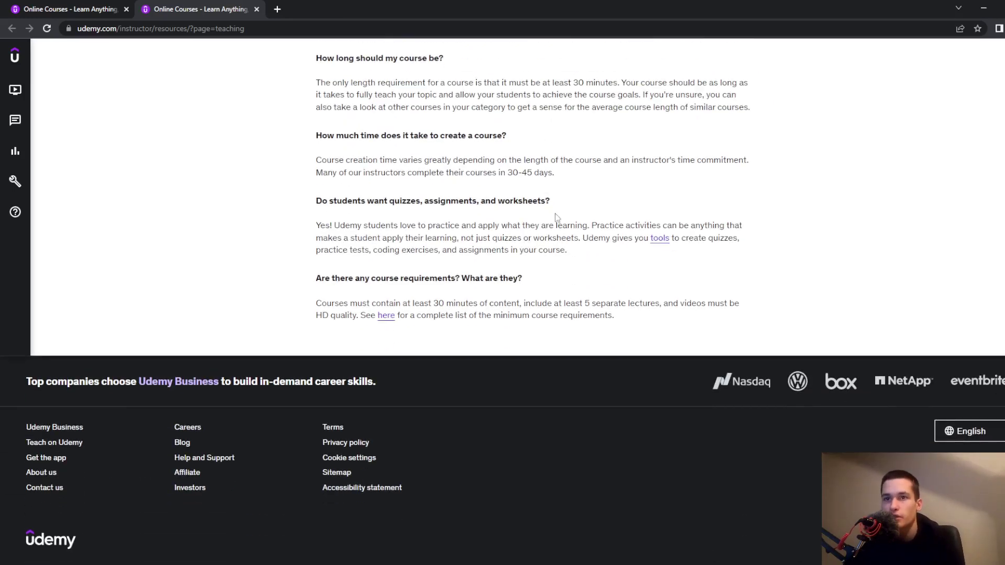
scroll(557, 217, "up", 8)
scroll(524, 218, "up", 4)
scroll(461, 214, "up", 3)
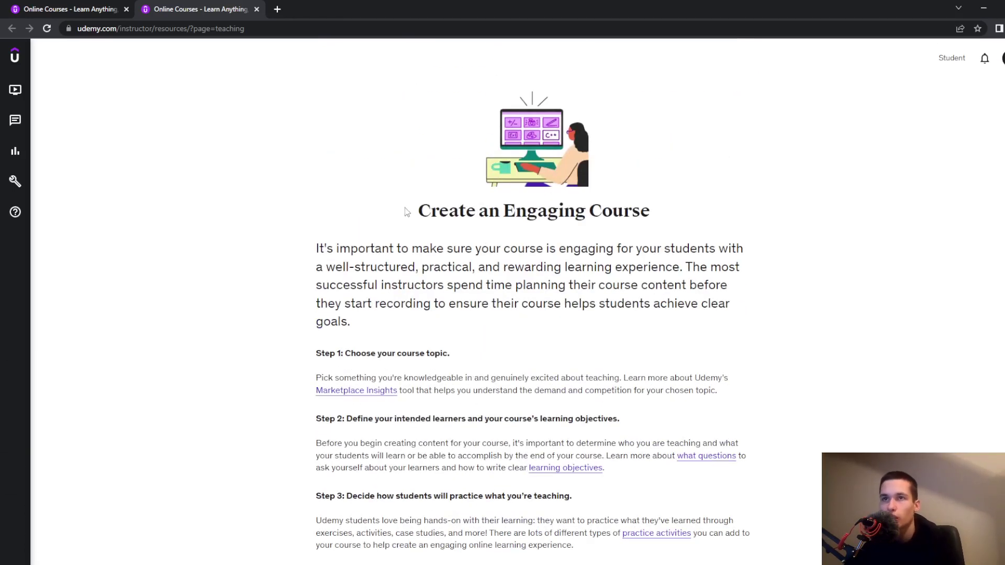
left_click_drag(406, 212, 711, 215)
left_click(711, 215)
Step: Back on the courses tab, highlight the Get Started with Video and Build Your Audience texts
left_click(104, 7)
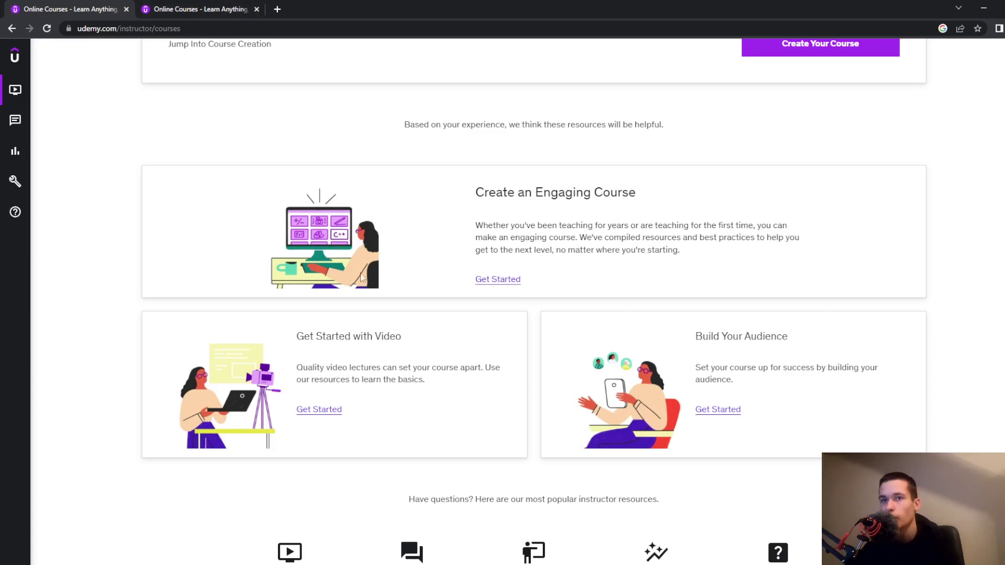
left_click_drag(294, 335, 434, 343)
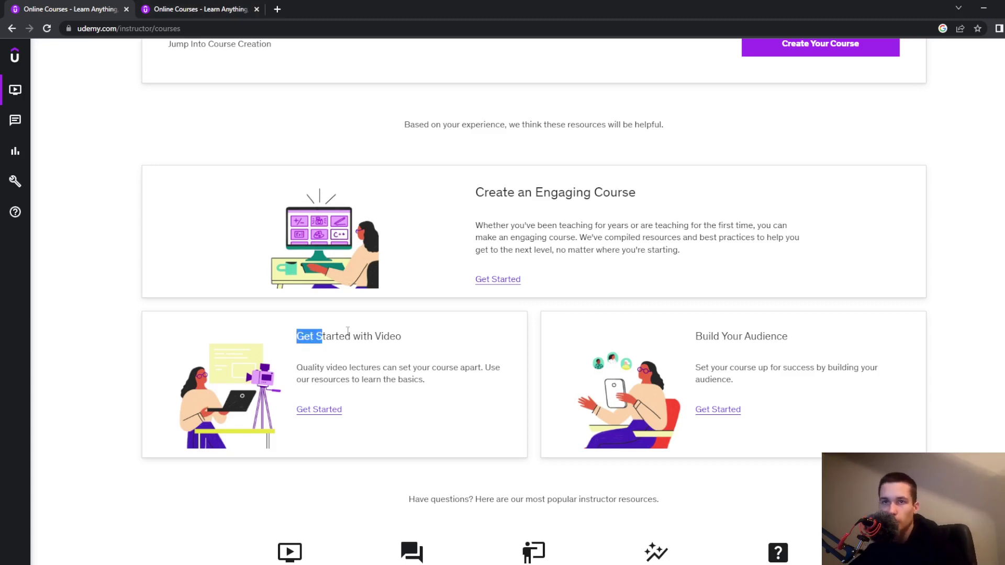
left_click(435, 343)
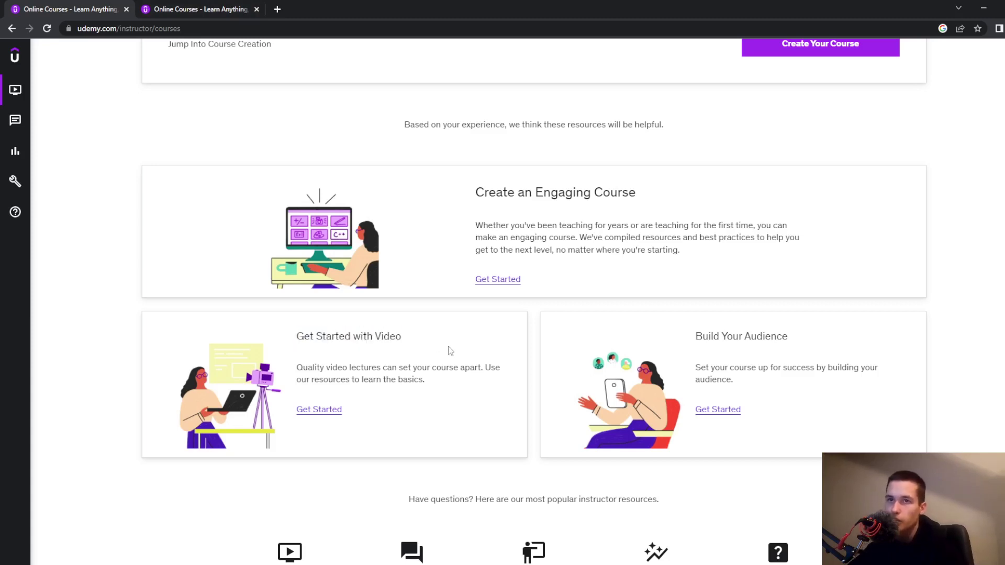
left_click_drag(690, 332, 840, 363)
left_click(837, 355)
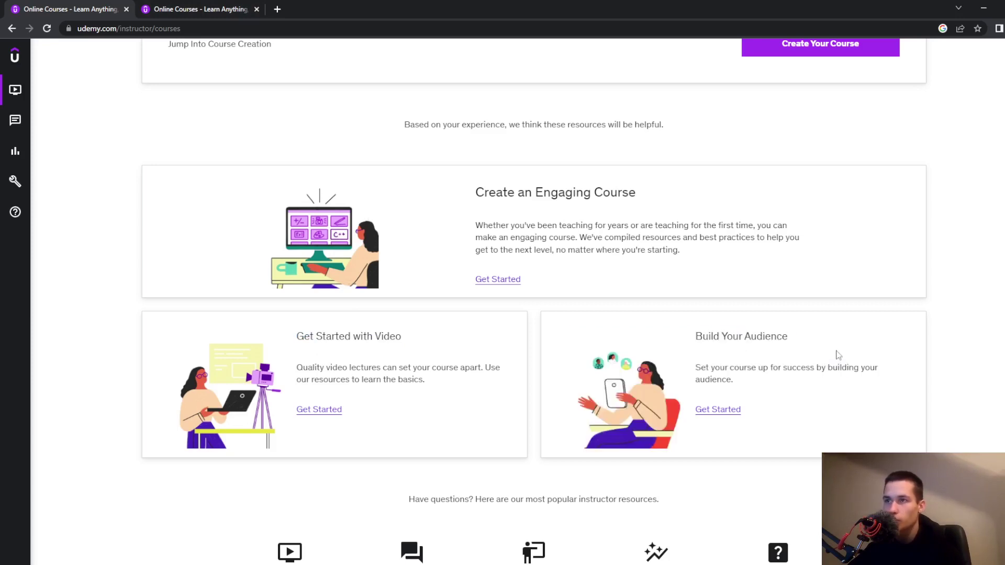
scroll(602, 325, "up", 2)
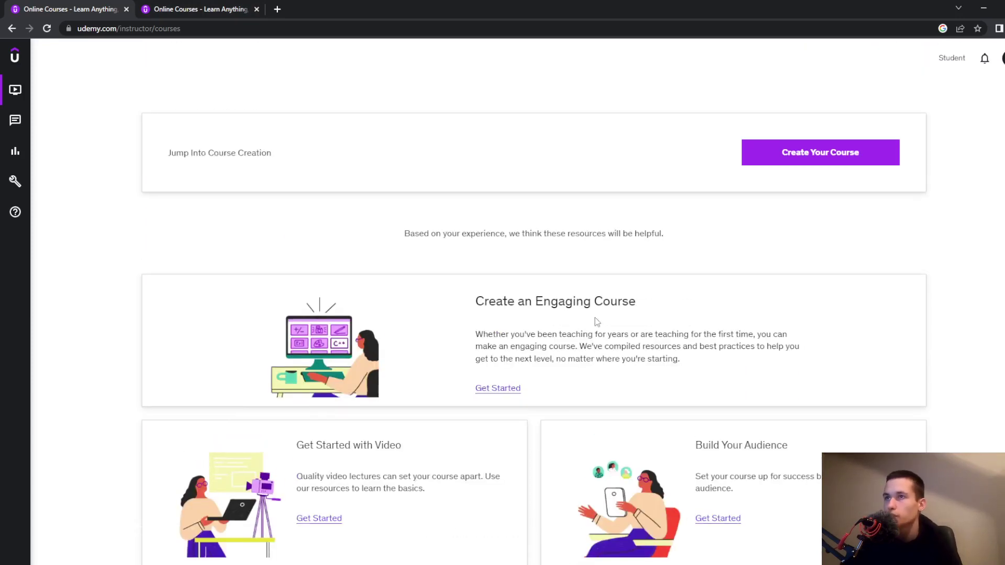
Step: Start a new Course-type course with the working title 'Learn Css'
left_click(820, 160)
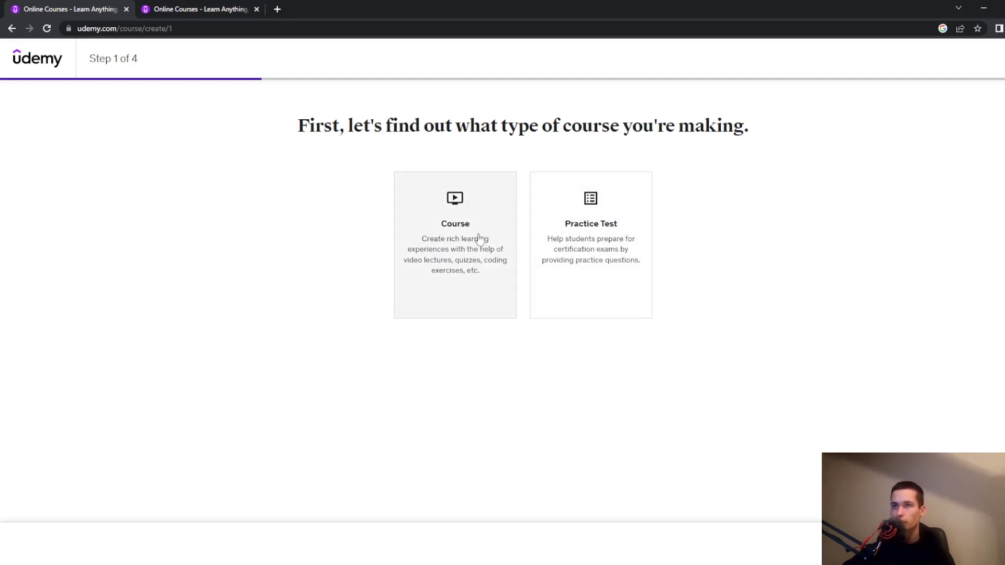
left_click(448, 216)
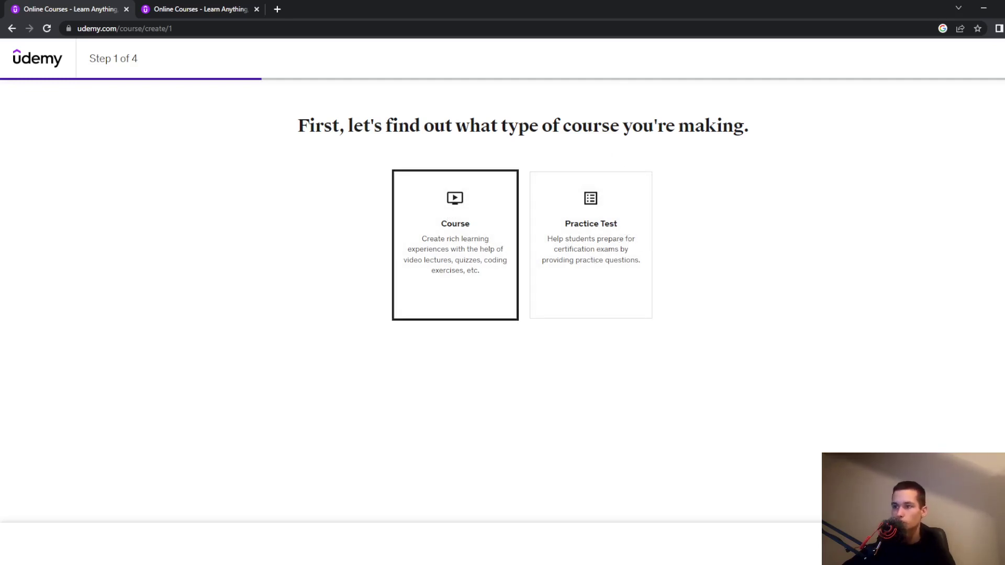
left_click(962, 544)
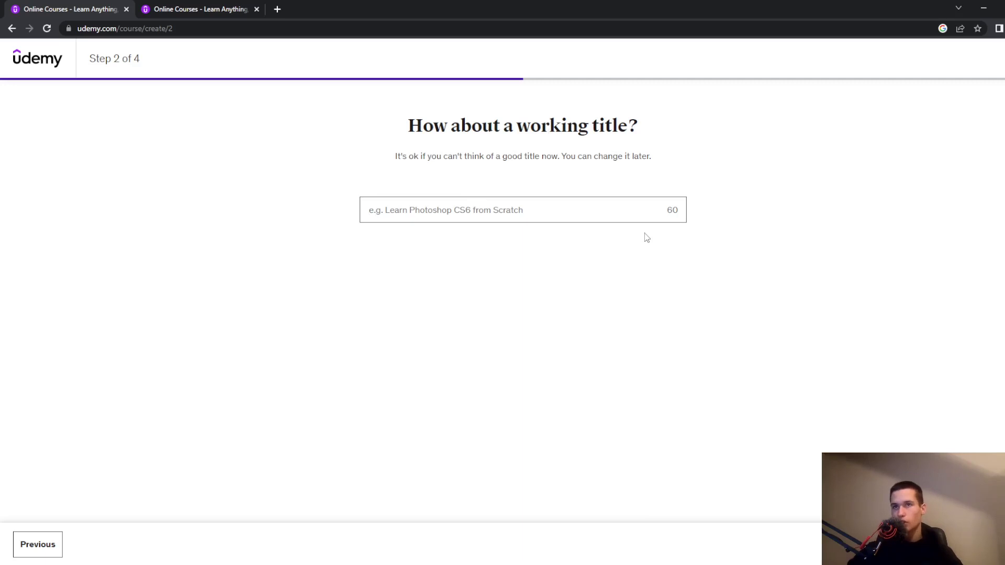
type("Le")
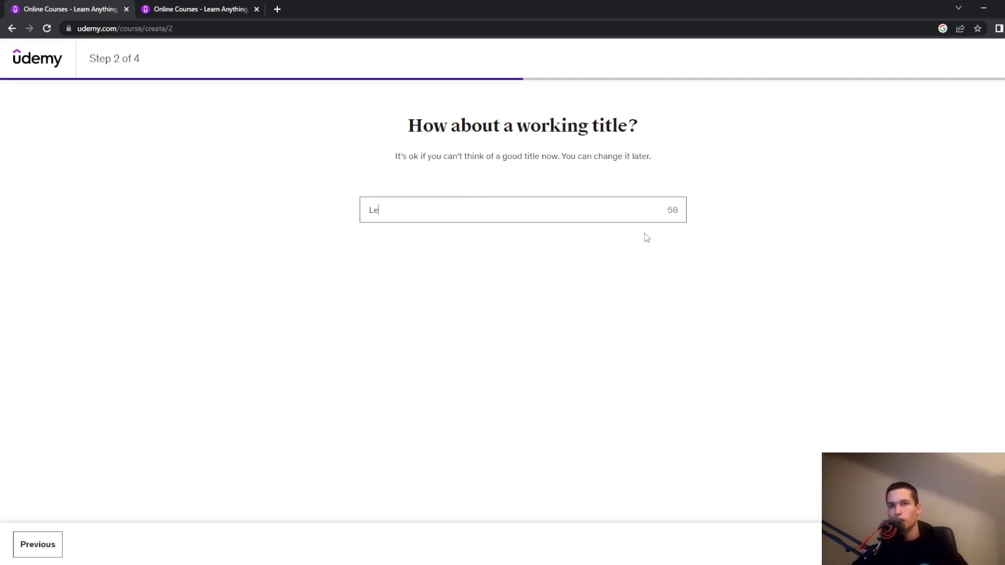
type("arn Css")
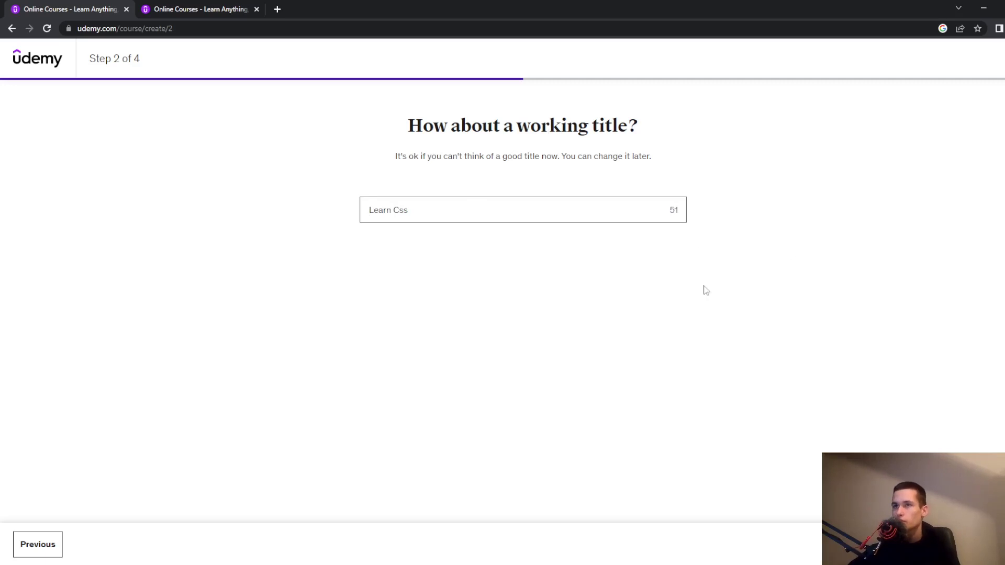
key("Return")
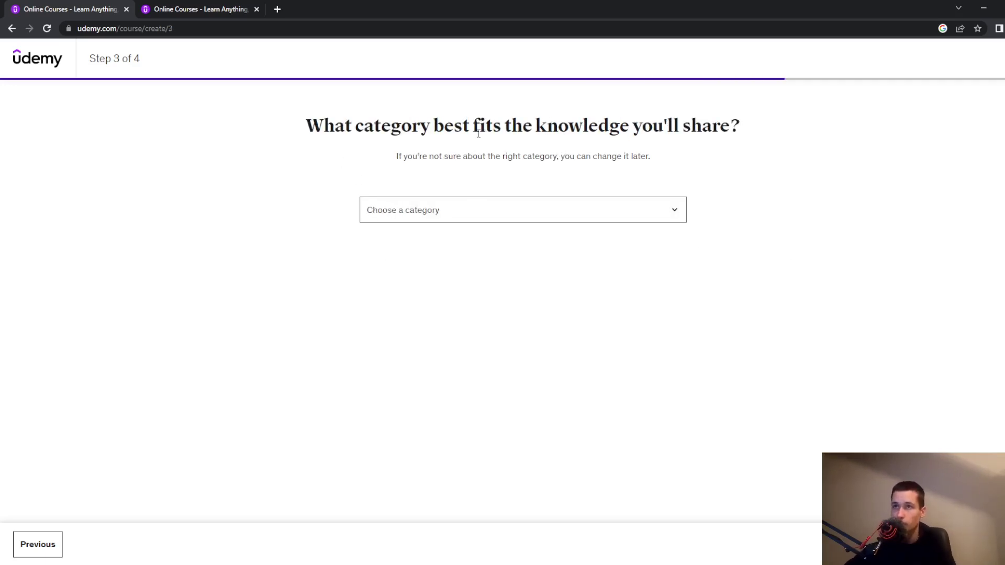
Step: Choose the Development category and answer 2-4 hours a week on the side
left_click(637, 209)
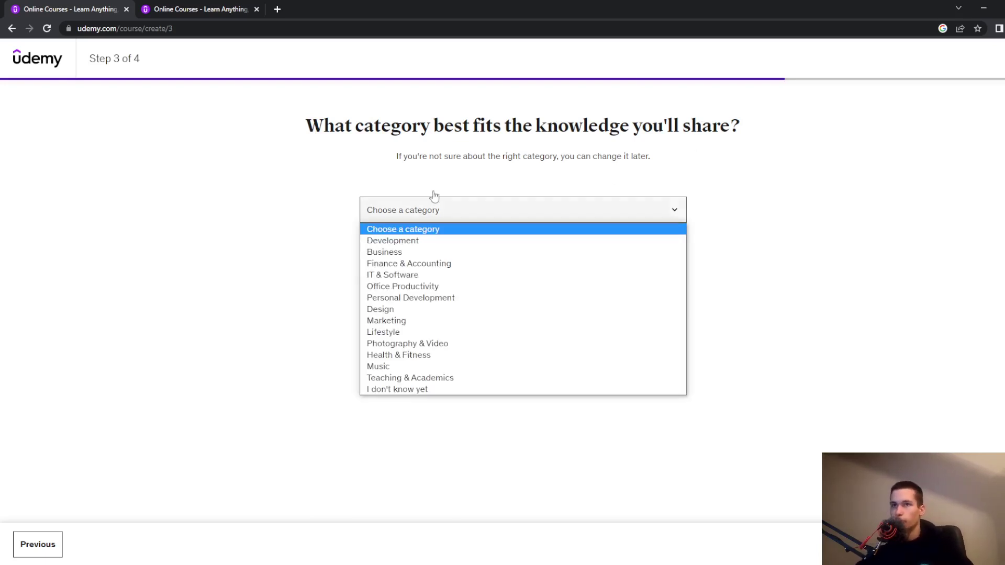
left_click(434, 212)
left_click(436, 214)
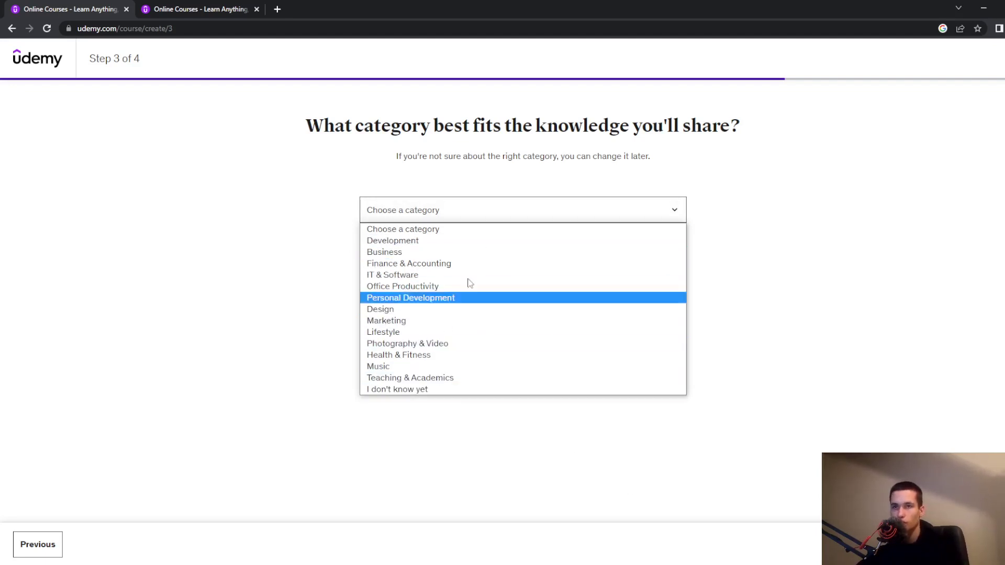
left_click(397, 243)
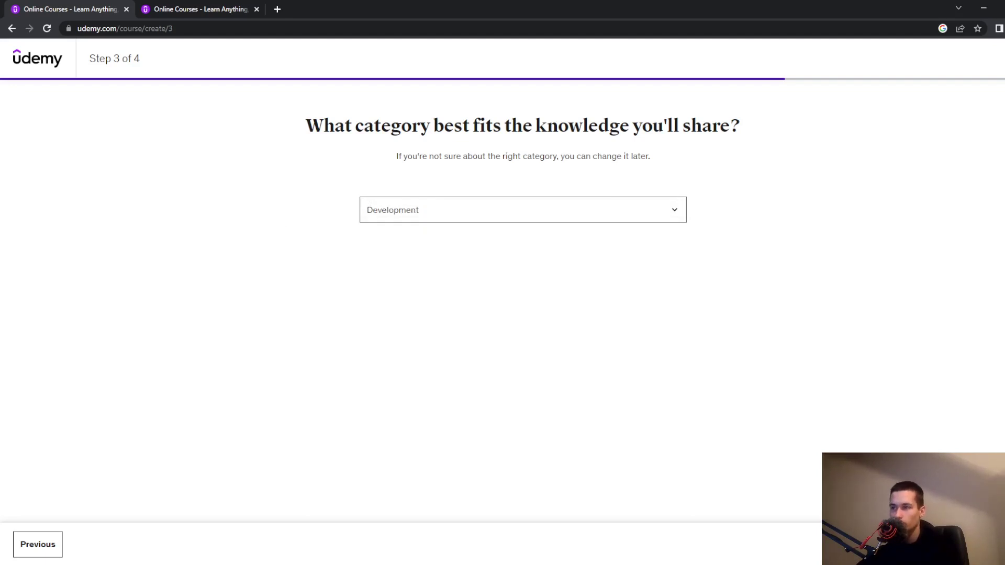
left_click(968, 544)
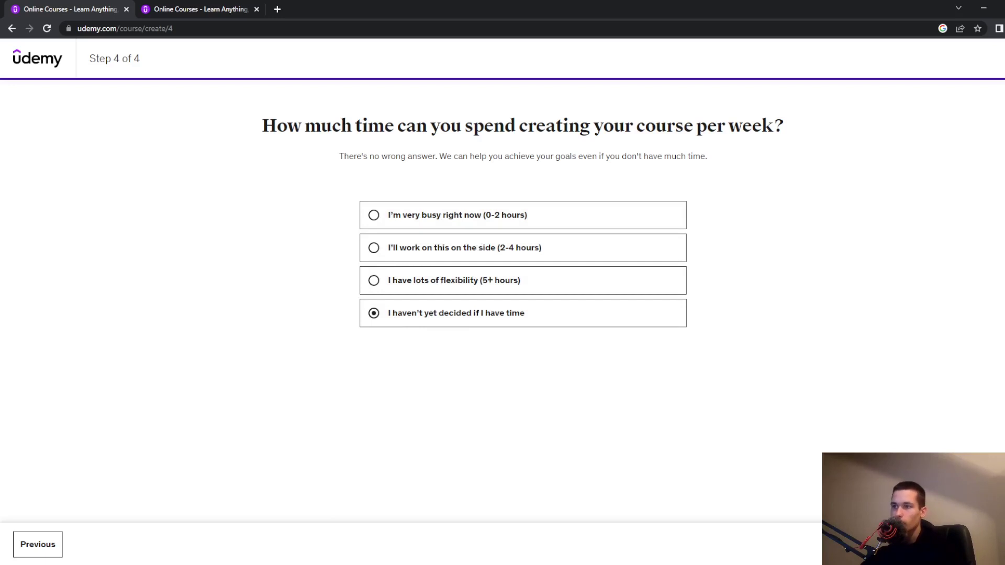
left_click(409, 254)
Step: Create 'Learn Css' and click through Course structure, Setup & test video, Film & edit, Curriculum, then Intended learners
left_click(963, 544)
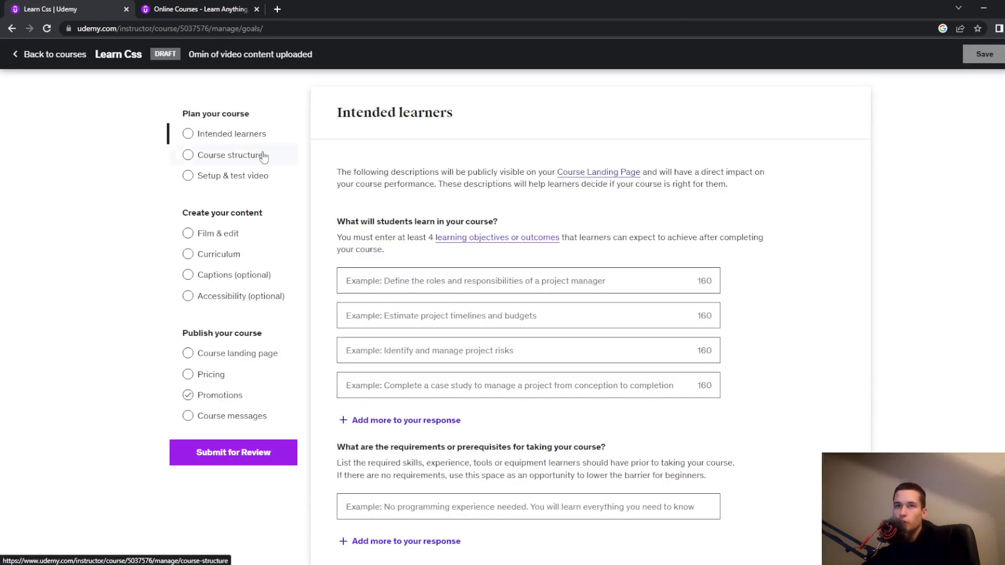
left_click(230, 155)
left_click(225, 175)
left_click(237, 242)
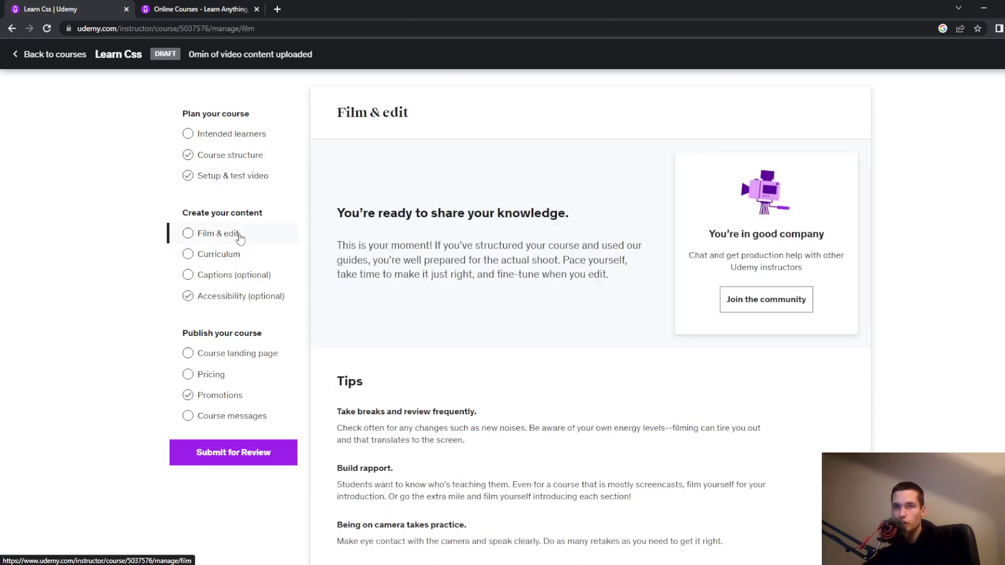
left_click(241, 254)
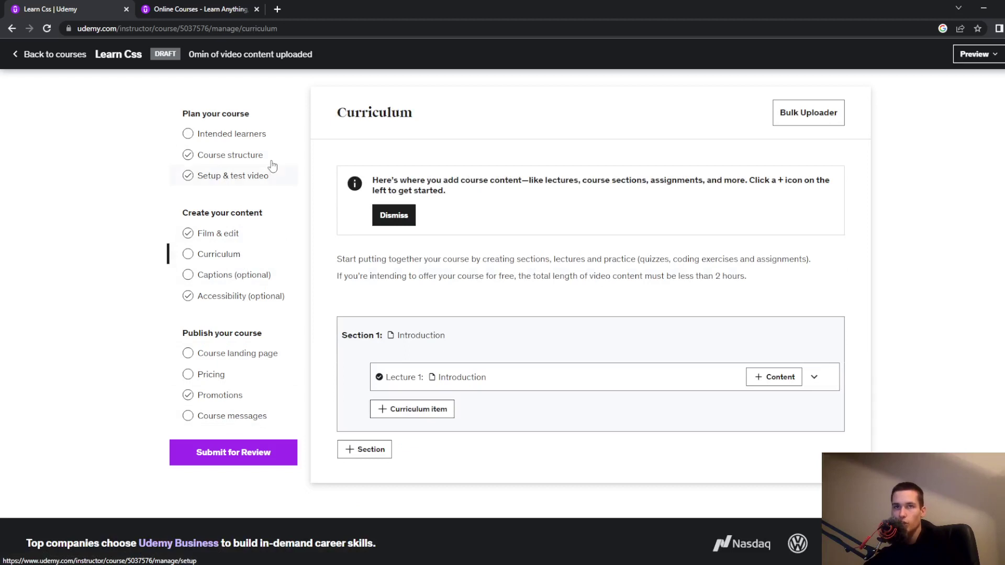
left_click(247, 135)
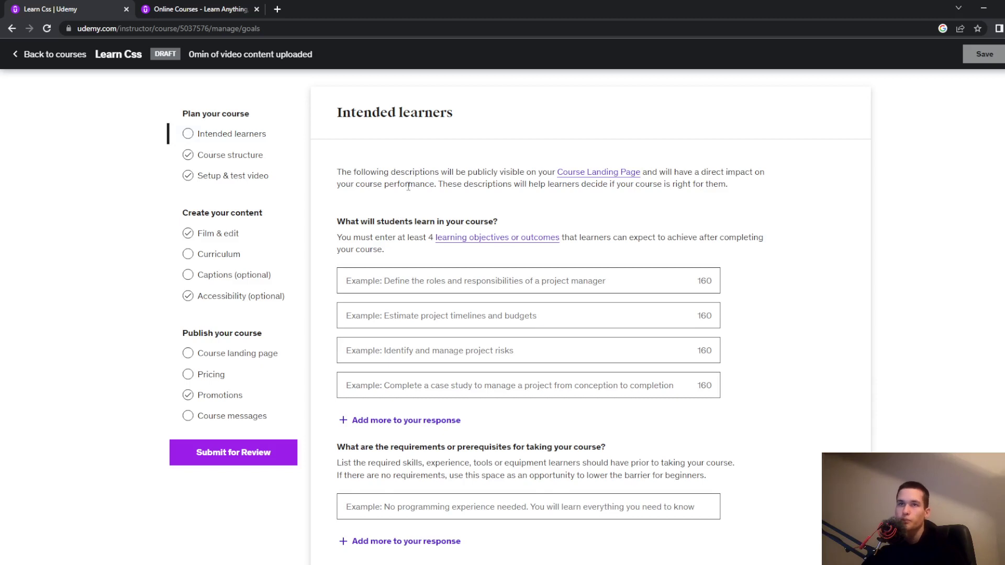
scroll(407, 185, "down", 1)
left_click_drag(336, 167, 506, 171)
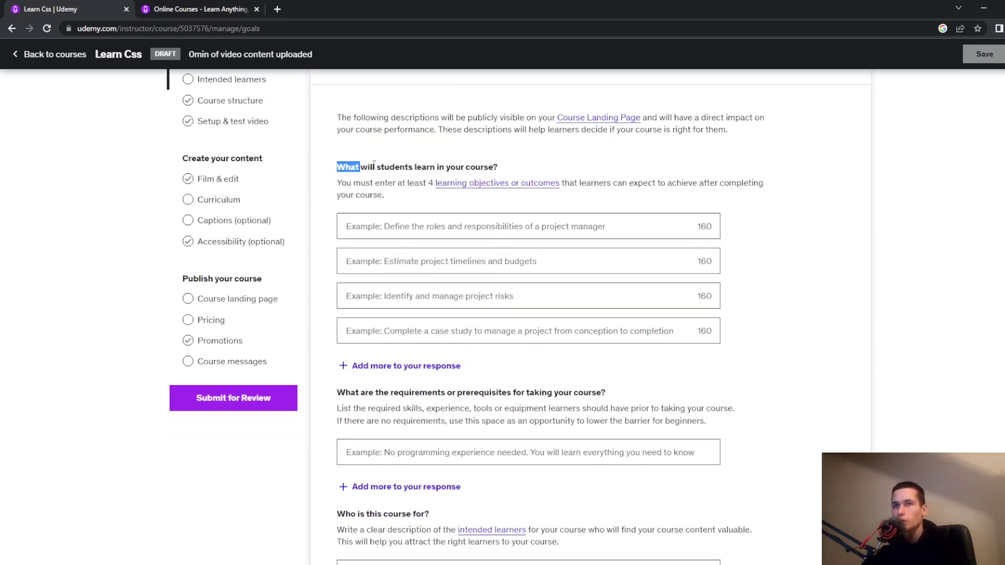
left_click(613, 166)
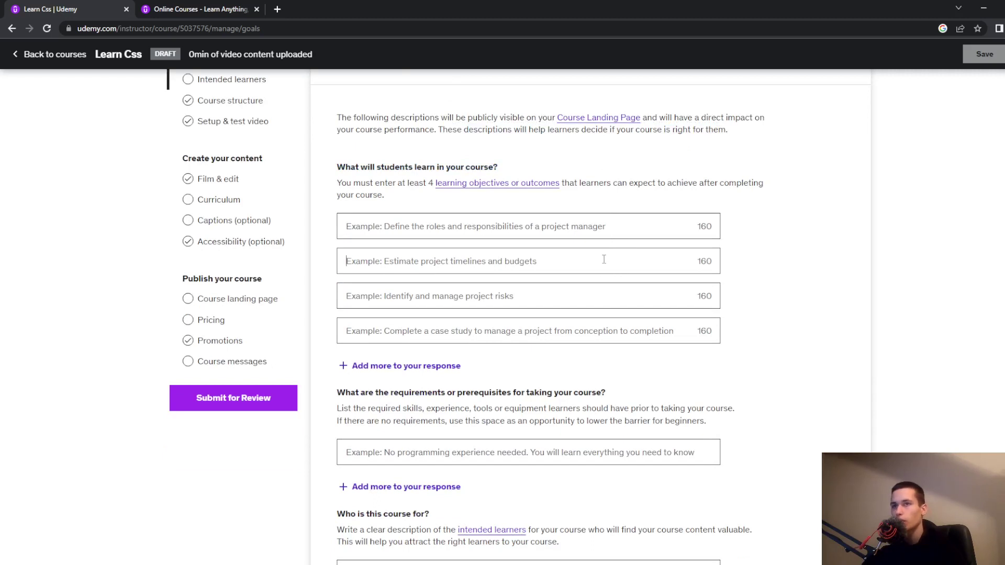
scroll(506, 286, "down", 2)
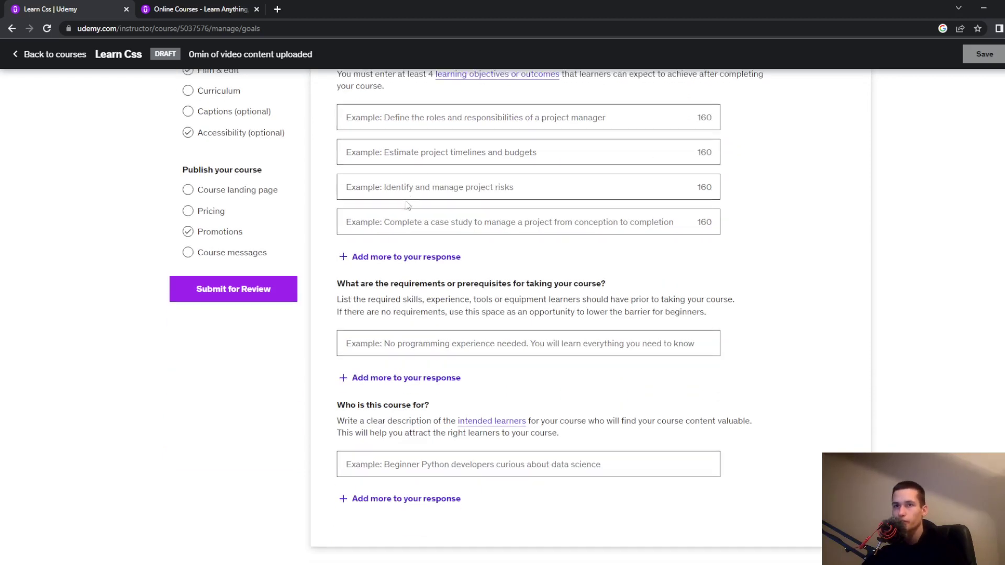
scroll(412, 216, "up", 2)
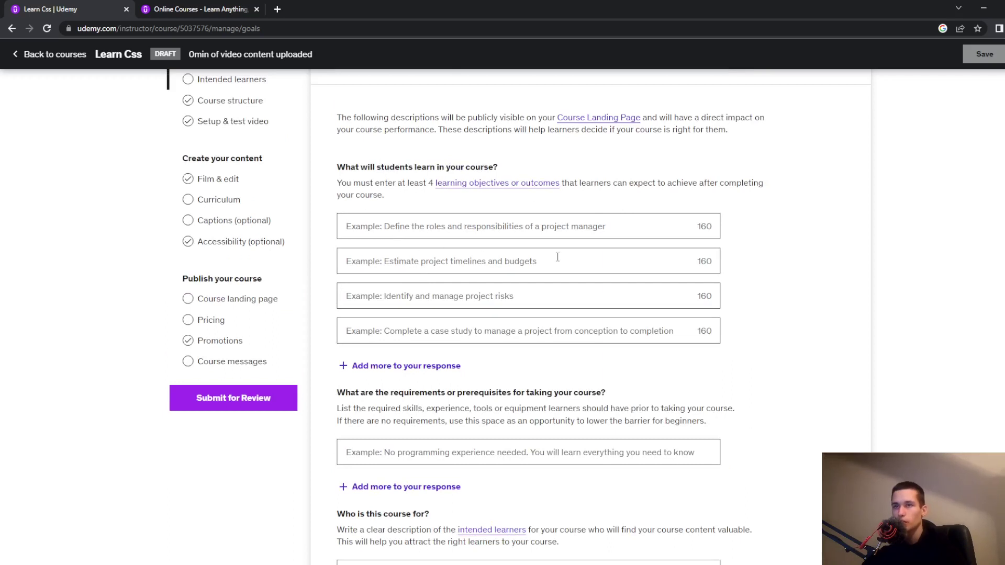
scroll(557, 257, "down", 2)
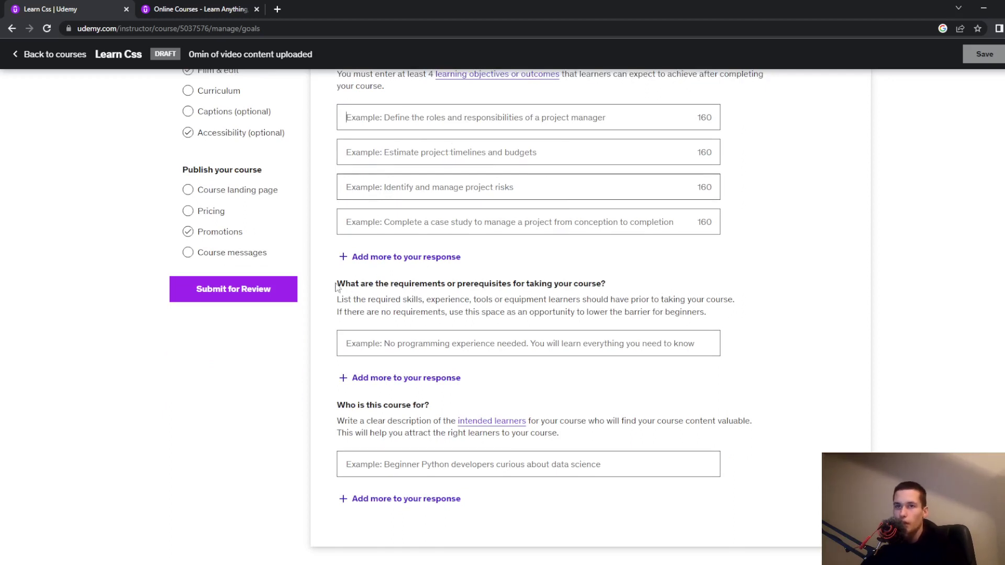
left_click_drag(339, 283, 596, 286)
left_click(624, 293)
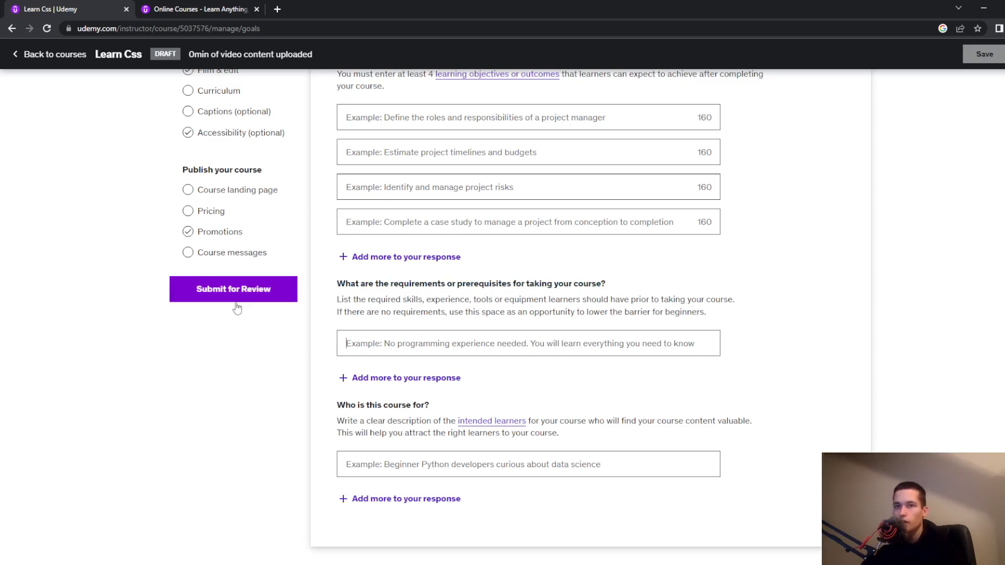
left_click(471, 335)
scroll(471, 335, "down", 2)
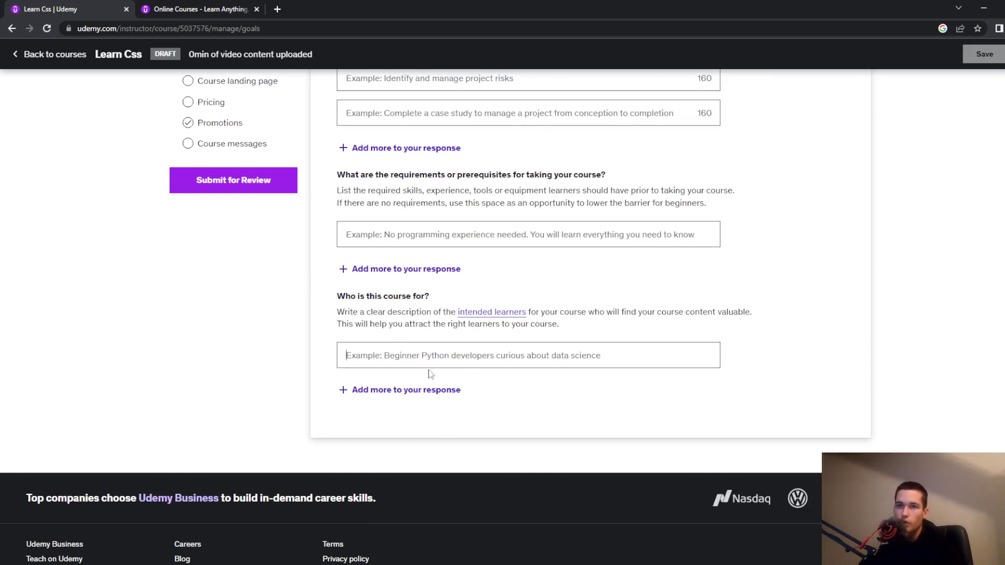
key("Tab")
scroll(387, 209, "up", 3)
scroll(486, 197, "up", 2)
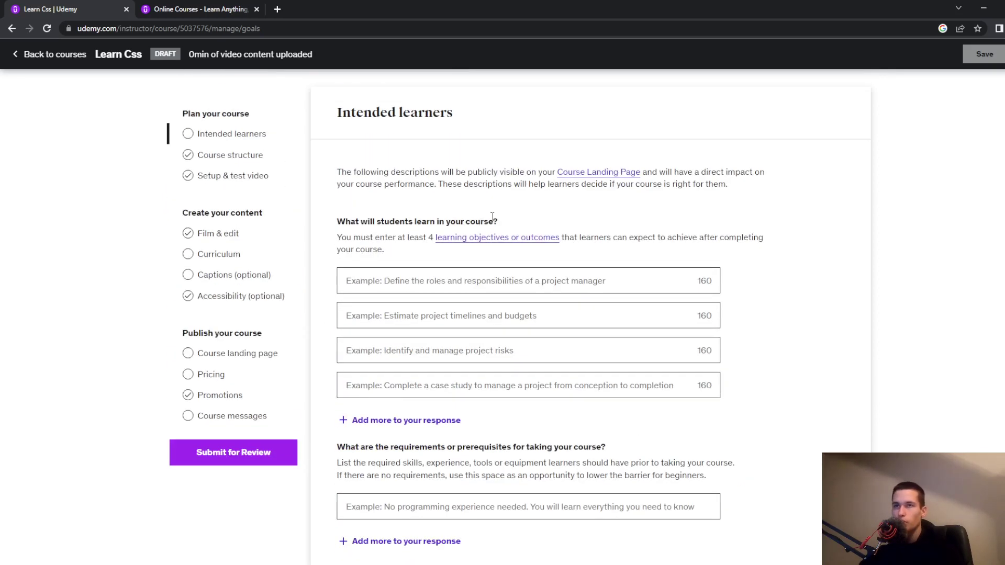
scroll(570, 242, "down", 7)
scroll(575, 243, "up", 5)
scroll(320, 220, "up", 2)
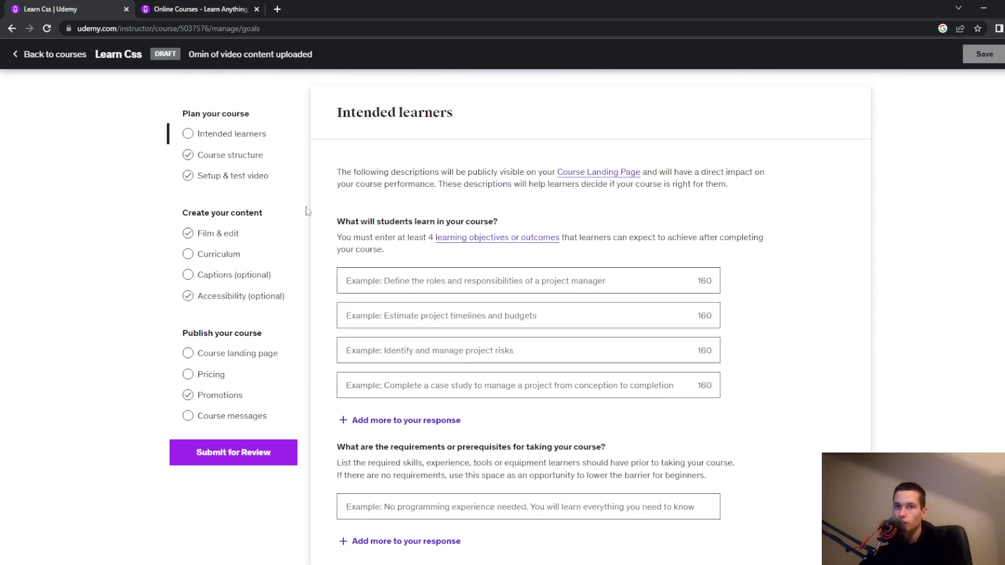
left_click(277, 160)
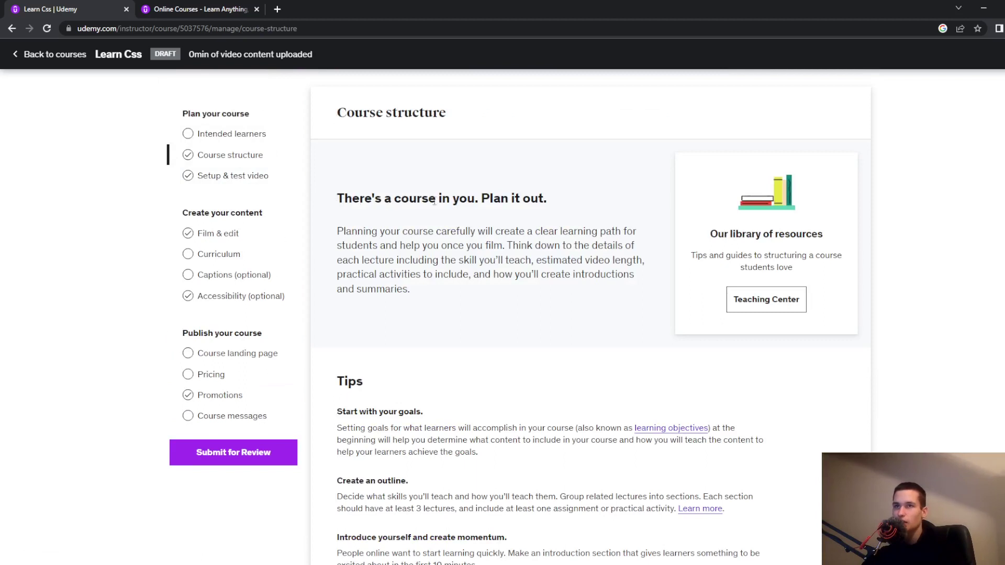
left_click_drag(481, 202, 576, 204)
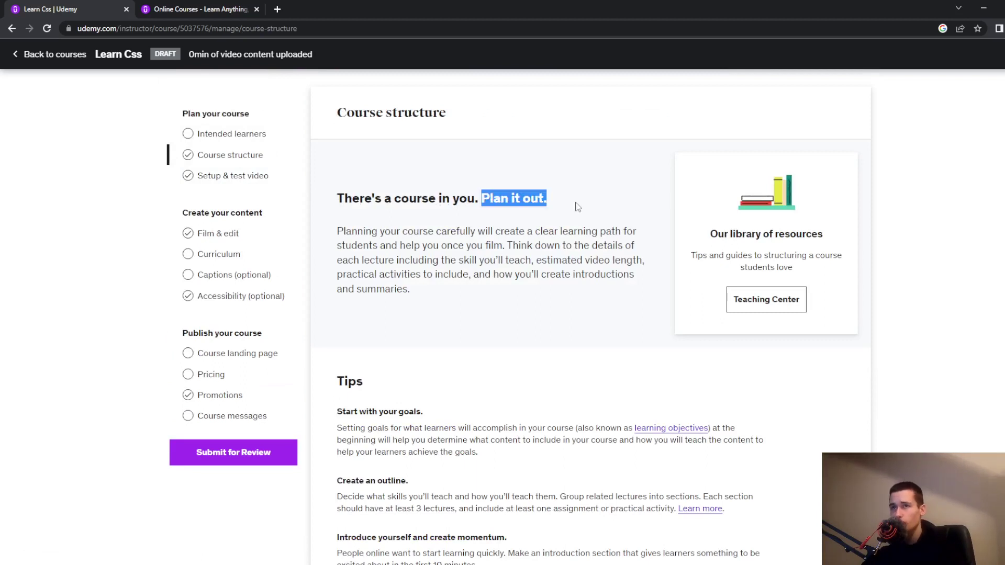
left_click(581, 202)
scroll(471, 232, "down", 2)
scroll(472, 232, "down", 1)
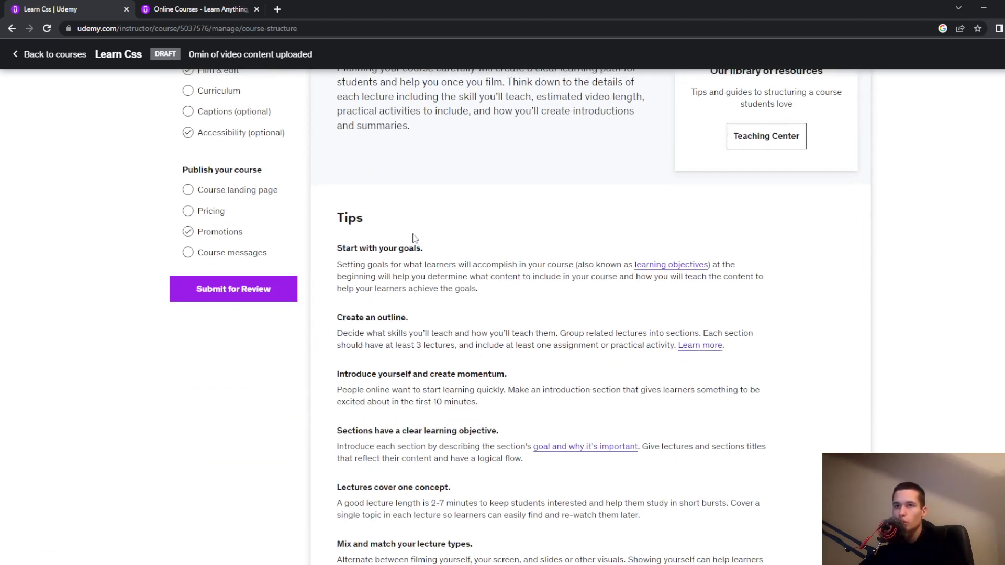
left_click_drag(331, 210, 425, 249)
left_click(360, 253)
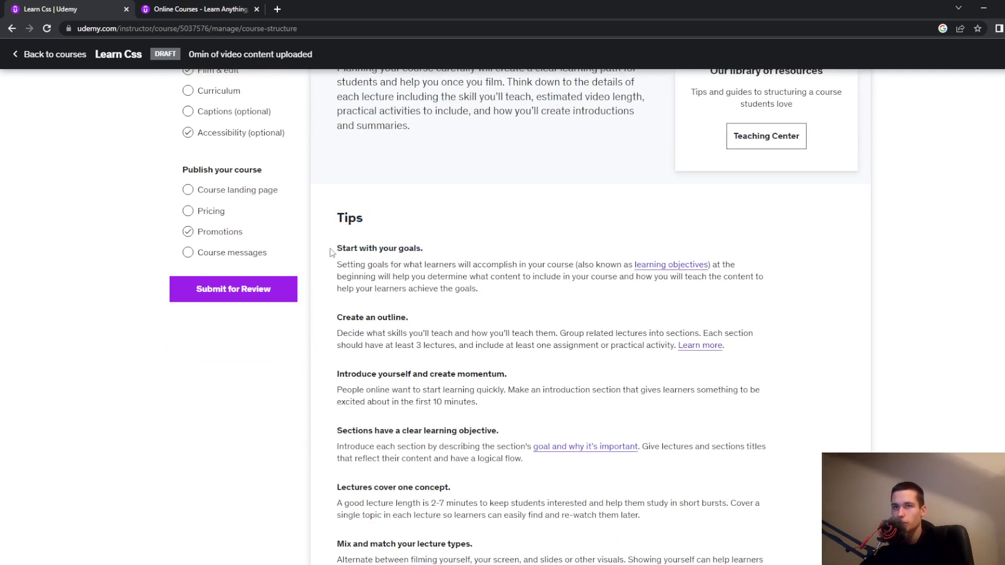
mouse_move(331, 250)
left_mouse_down()
mouse_move(455, 247)
mouse_move(328, 268)
left_mouse_up()
scroll(455, 247, "down", 1)
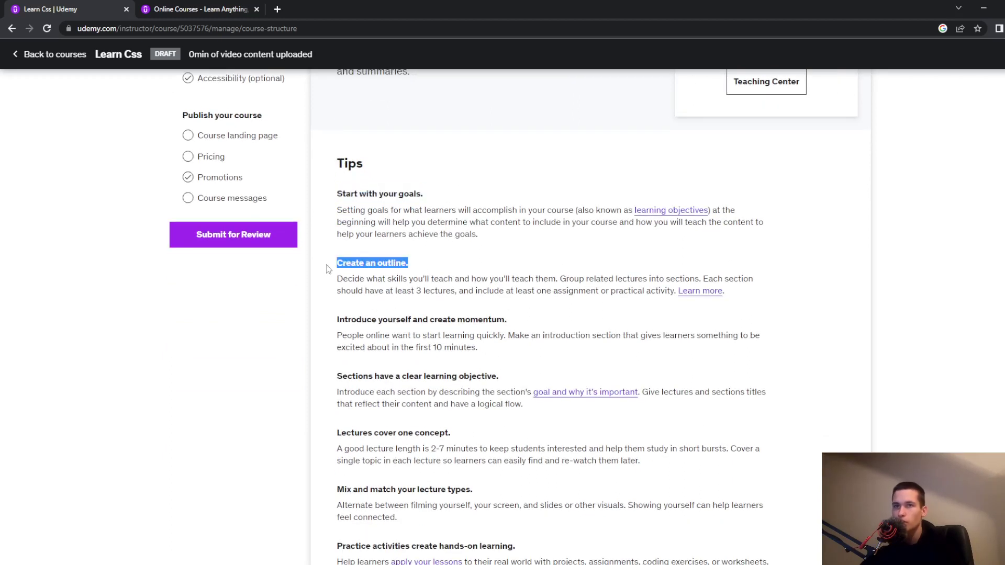
scroll(431, 246, "down", 1)
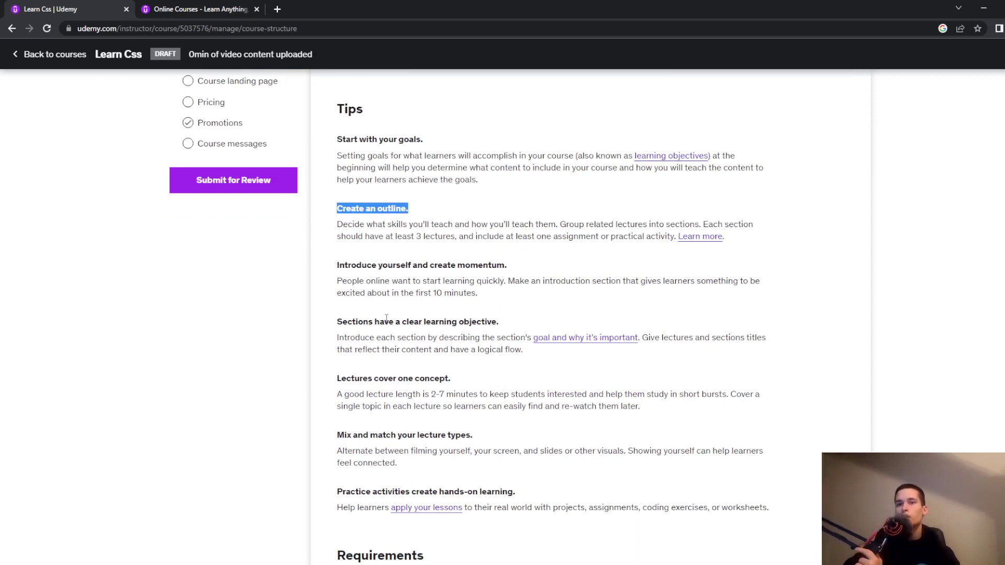
scroll(386, 317, "down", 2)
scroll(521, 311, "down", 3)
scroll(520, 311, "down", 3)
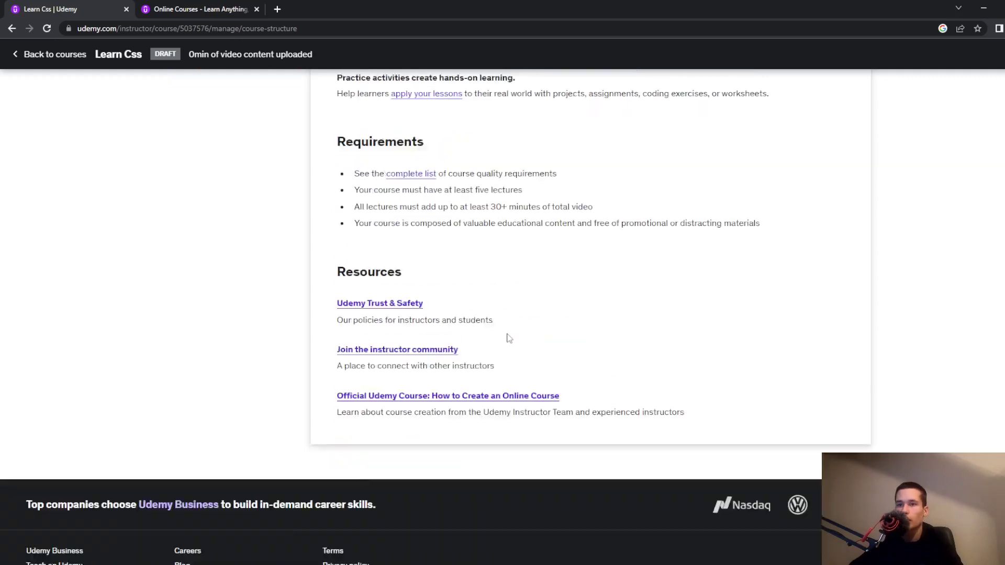
scroll(506, 336, "down", 1)
scroll(445, 262, "up", 3)
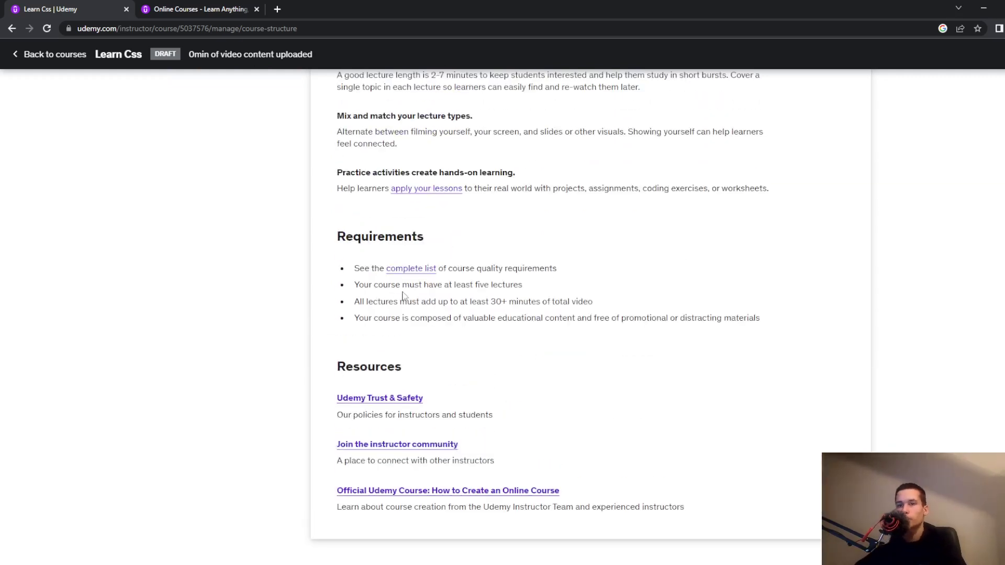
scroll(403, 295, "up", 9)
scroll(560, 217, "up", 4)
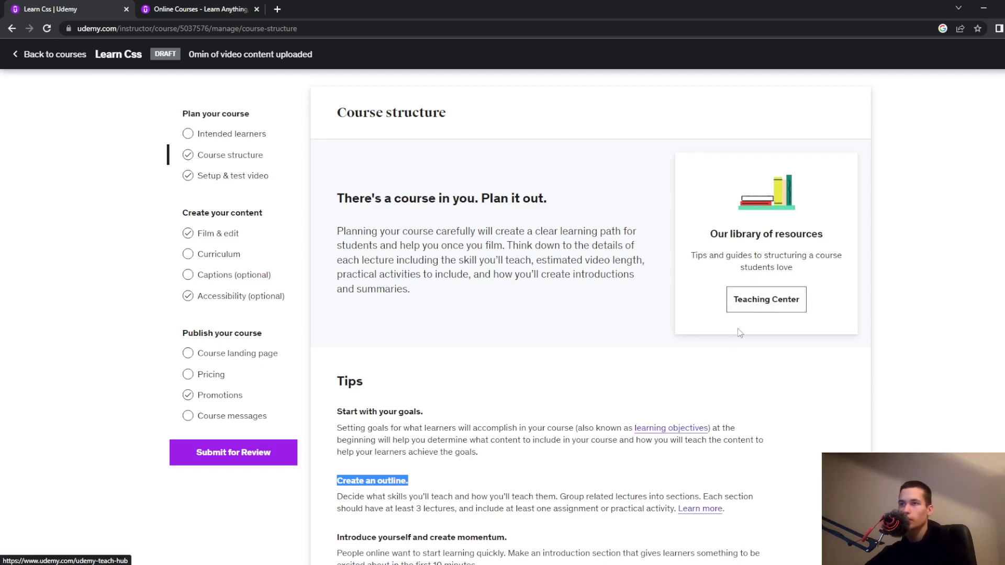
left_click(243, 175)
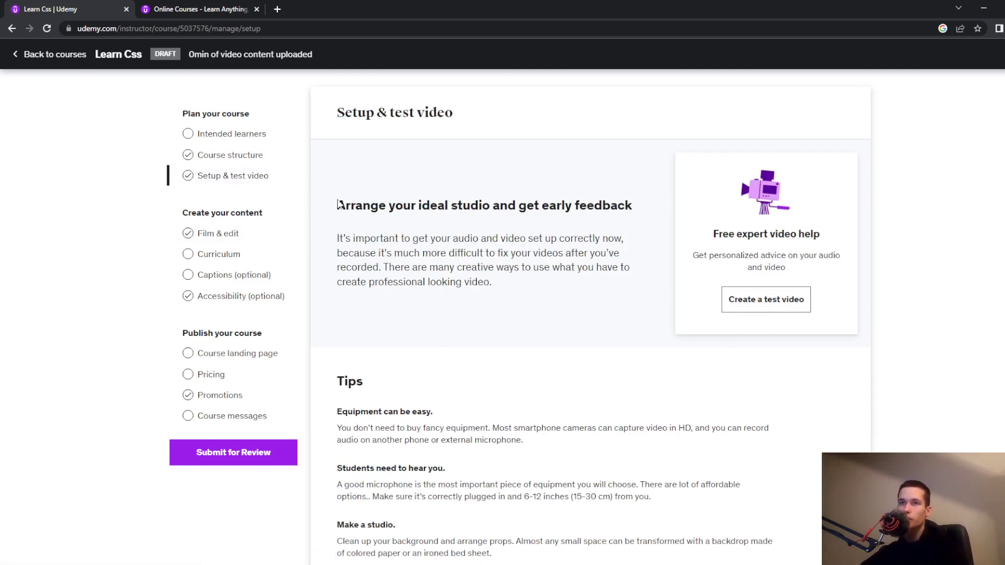
Step: Start the free test video, confirming the recording equipment is already available
left_click_drag(335, 205, 607, 234)
left_click(607, 234)
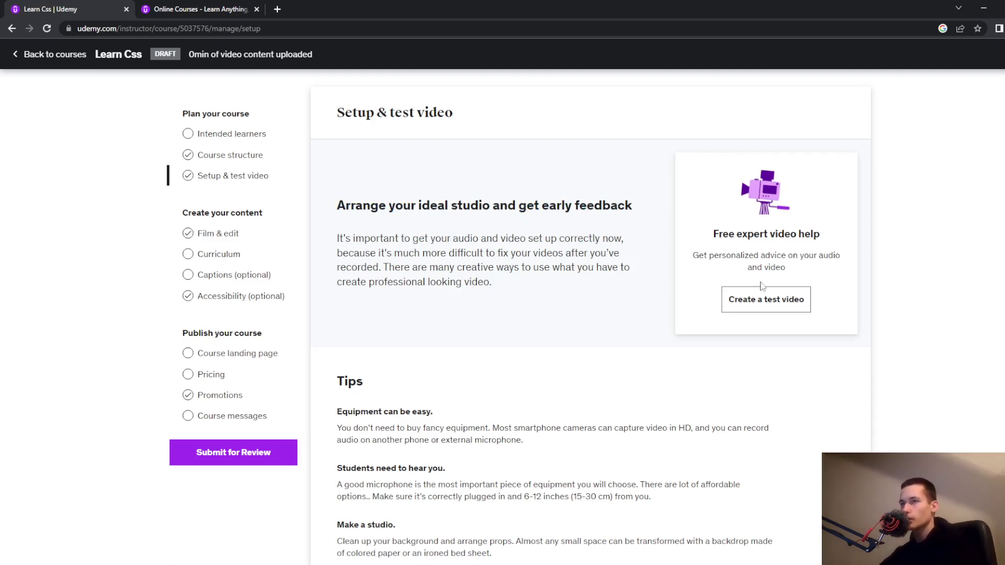
left_click(786, 306)
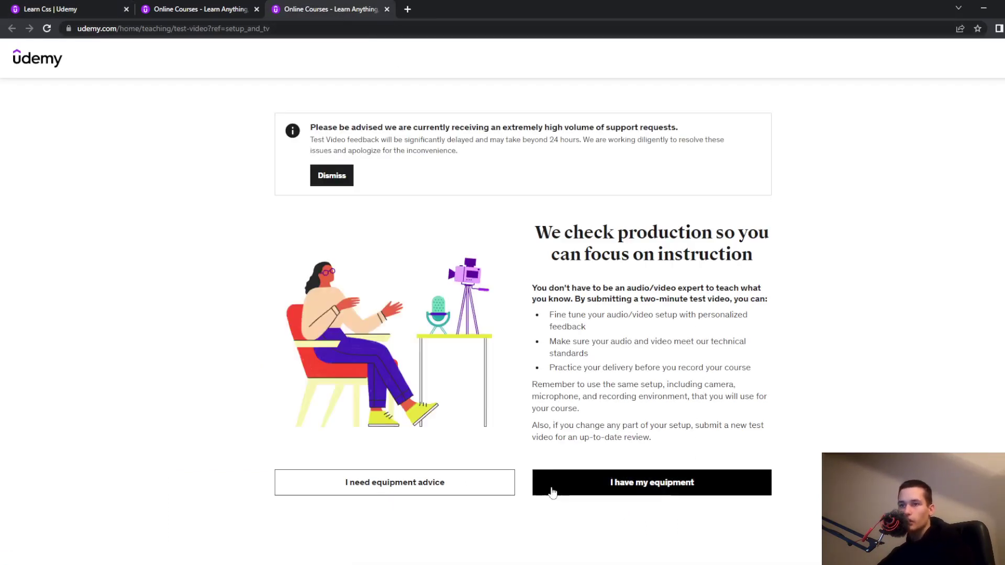
left_click(673, 488)
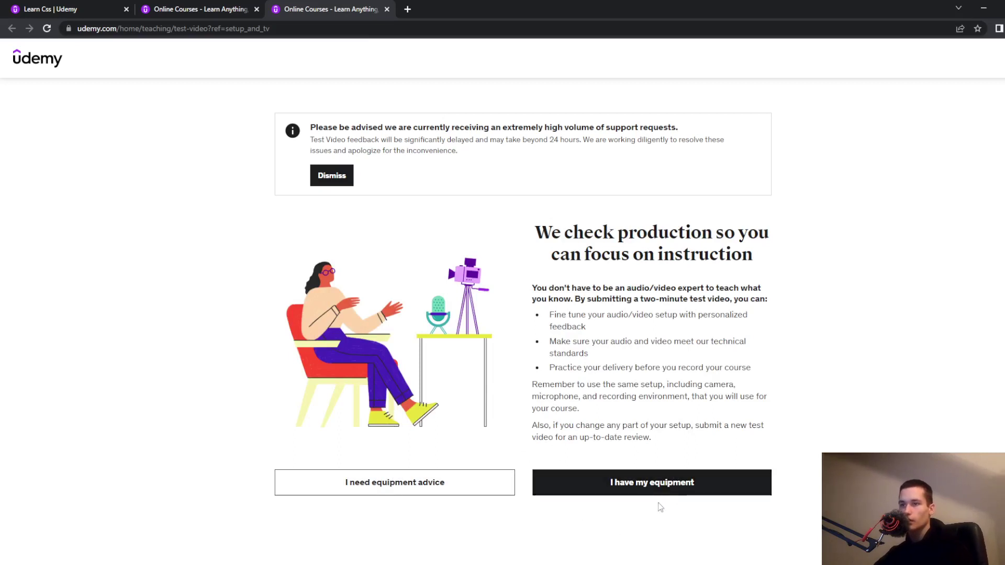
left_click(628, 492)
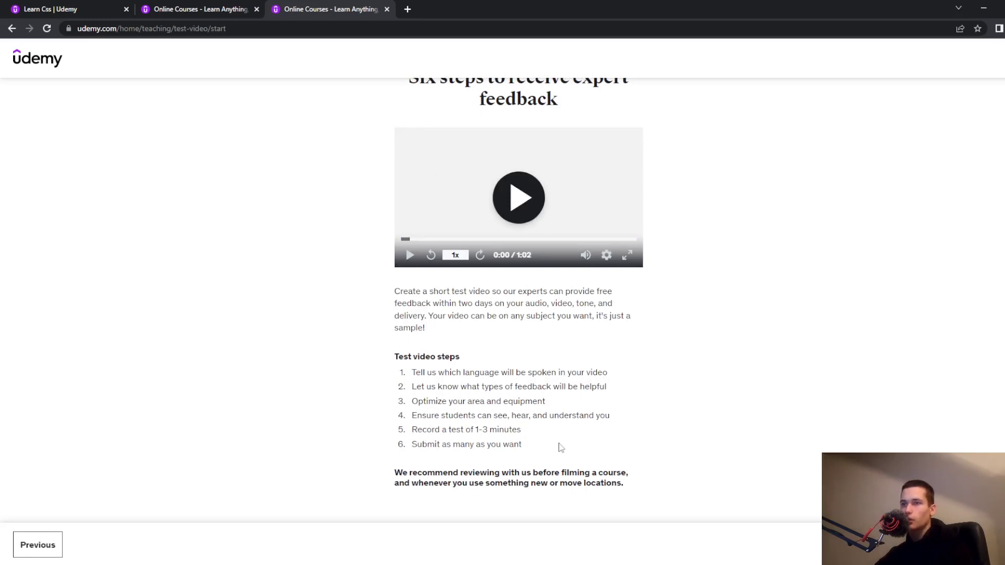
Step: Advance to the test video's language step, then go back twice to its earlier pages
scroll(539, 419, "up", 2)
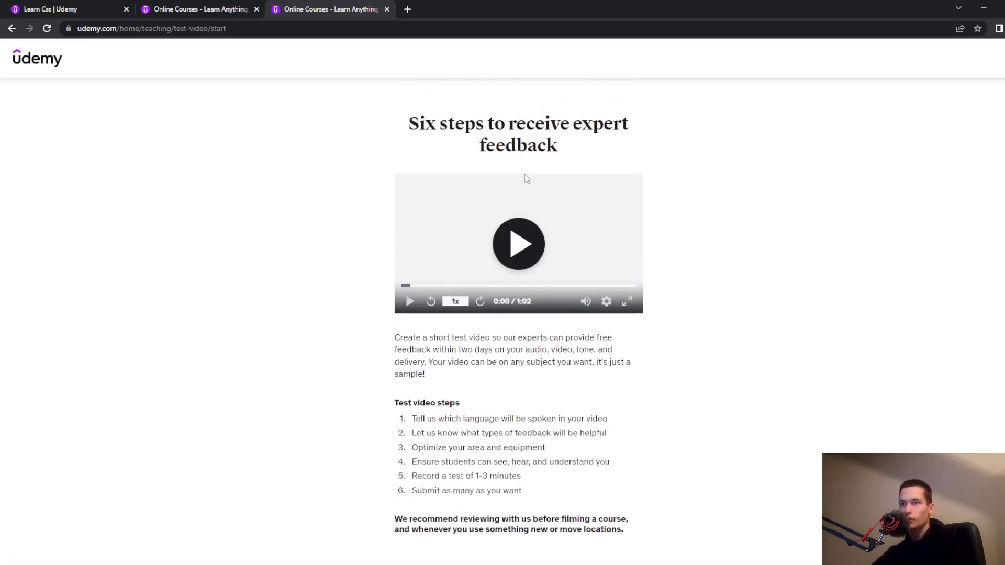
scroll(523, 194, "down", 2)
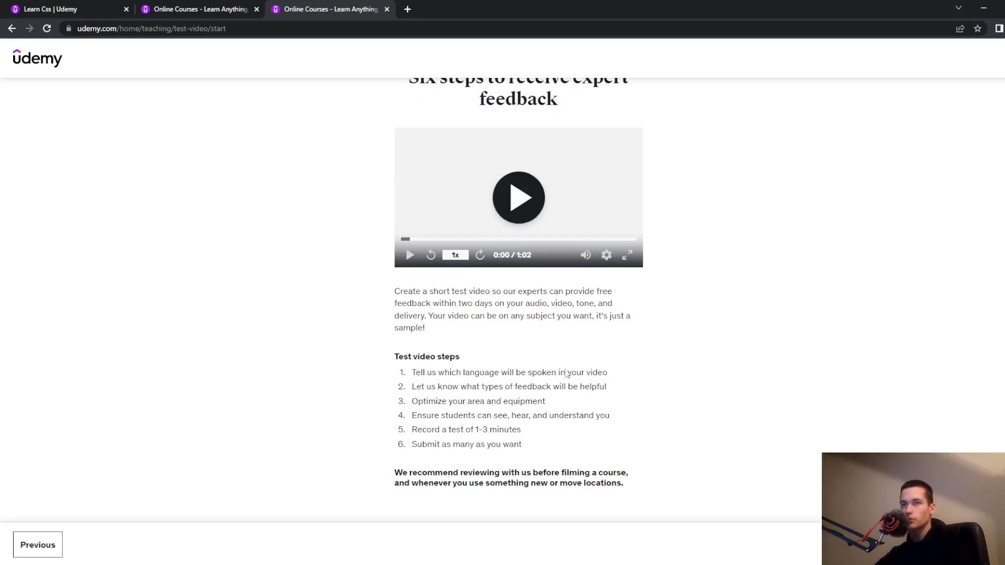
left_click(952, 544)
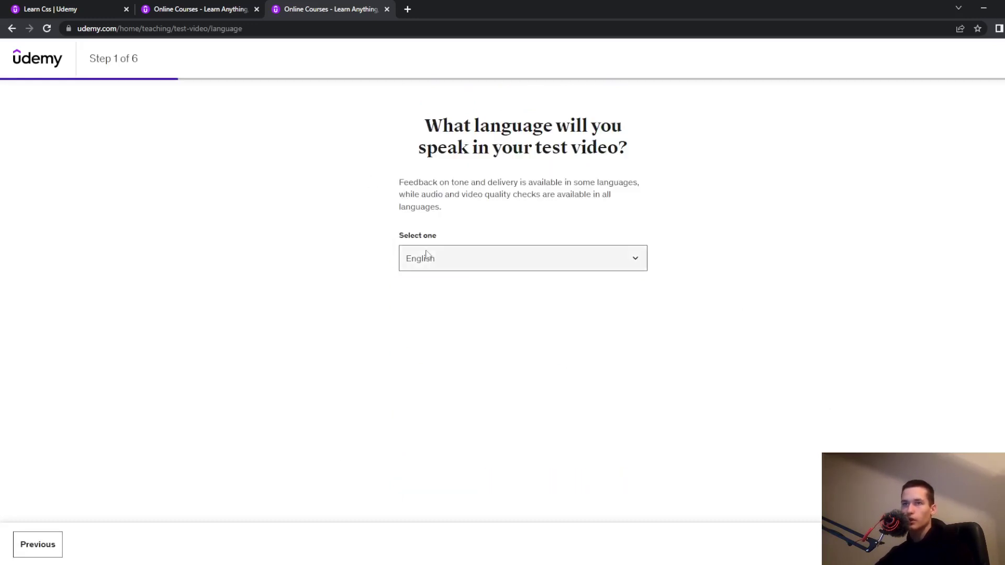
left_click(199, 9)
key("ctrl+Tab")
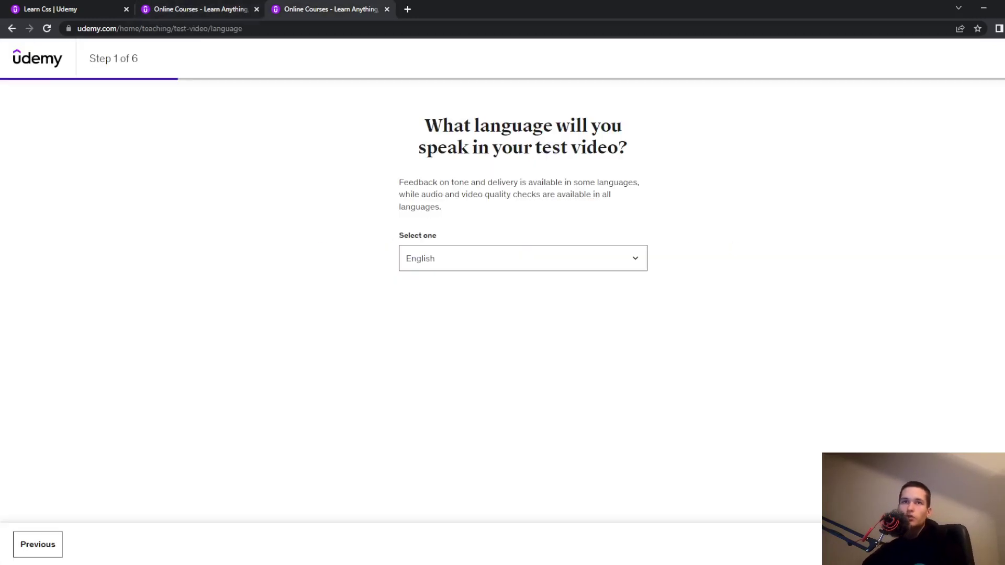
left_click(12, 29)
left_click(12, 28)
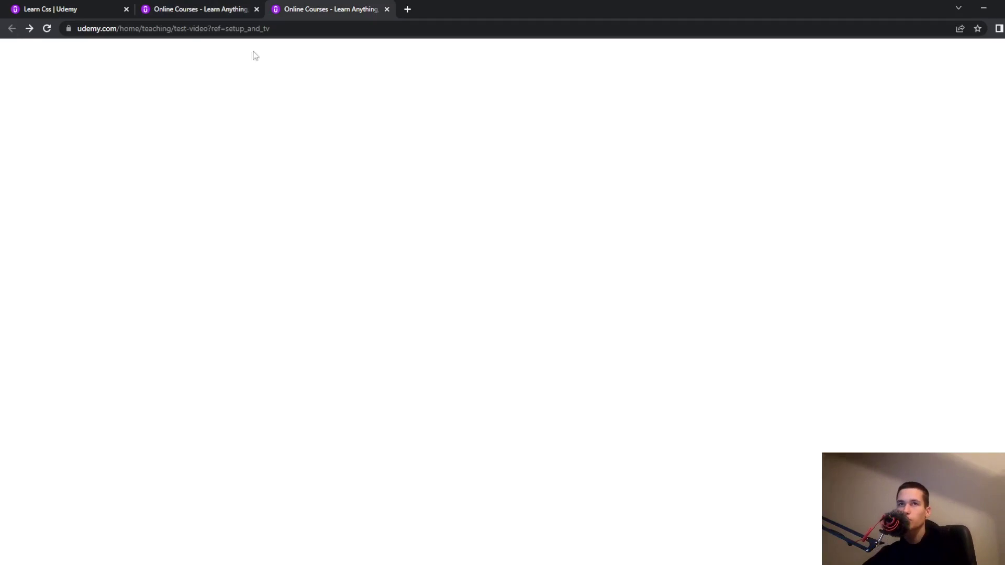
Step: Reload the test-video tab, then return to the instructor courses list
left_click(213, 8)
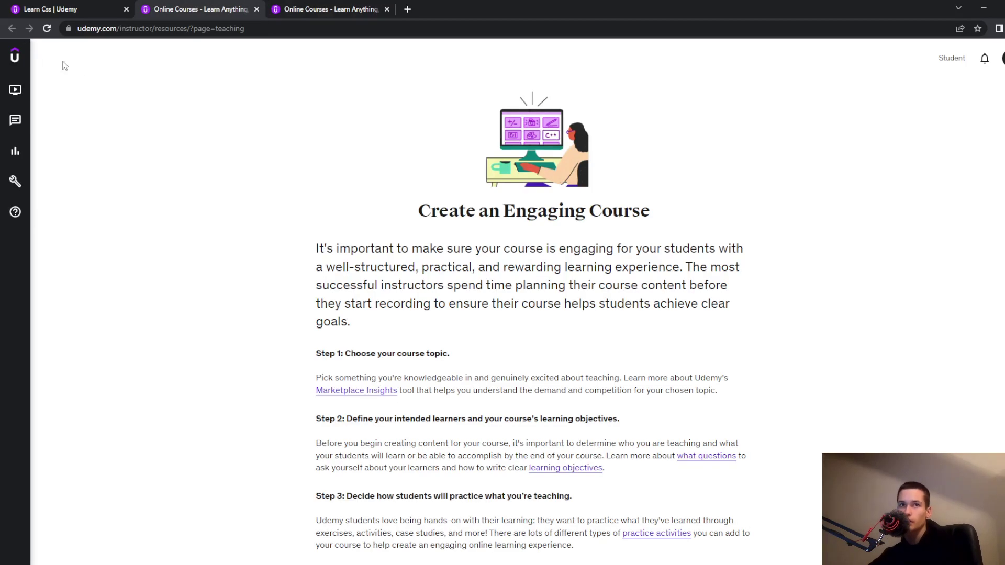
left_click(320, 7)
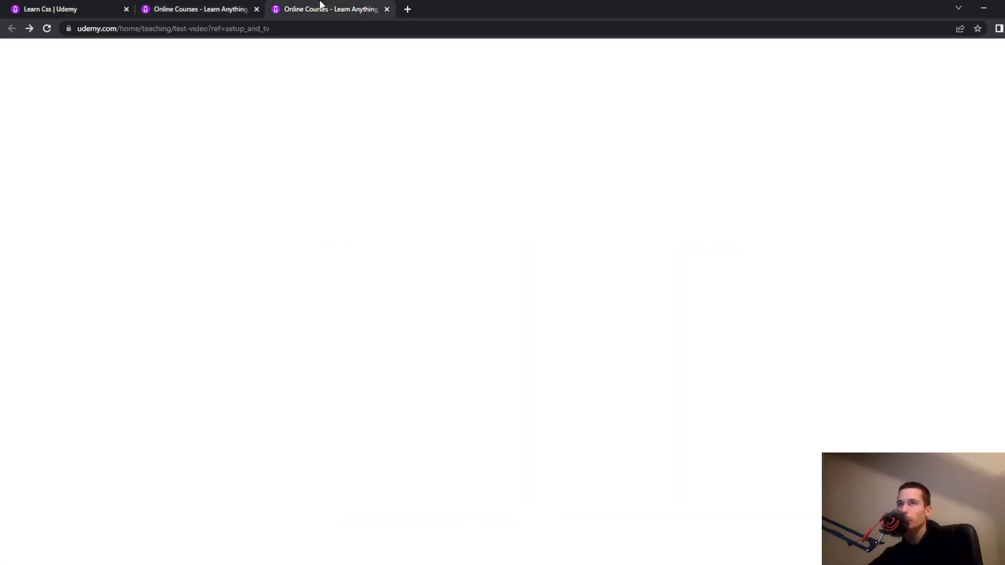
left_click(29, 29)
left_click(11, 28)
left_click(207, 6)
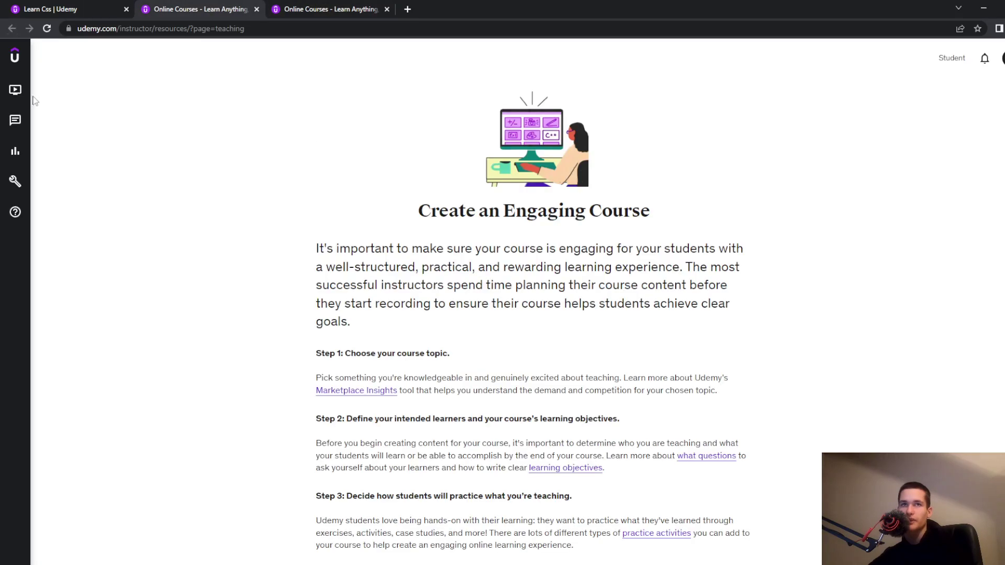
left_click(59, 96)
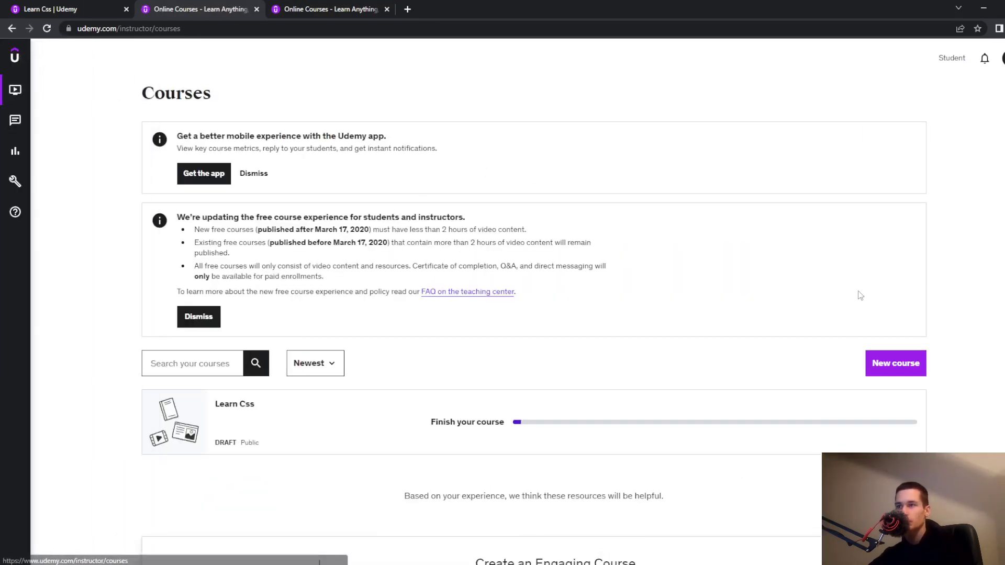
Step: Create a new course titled 'test' in Development with 2-4 hours a week
left_click(907, 372)
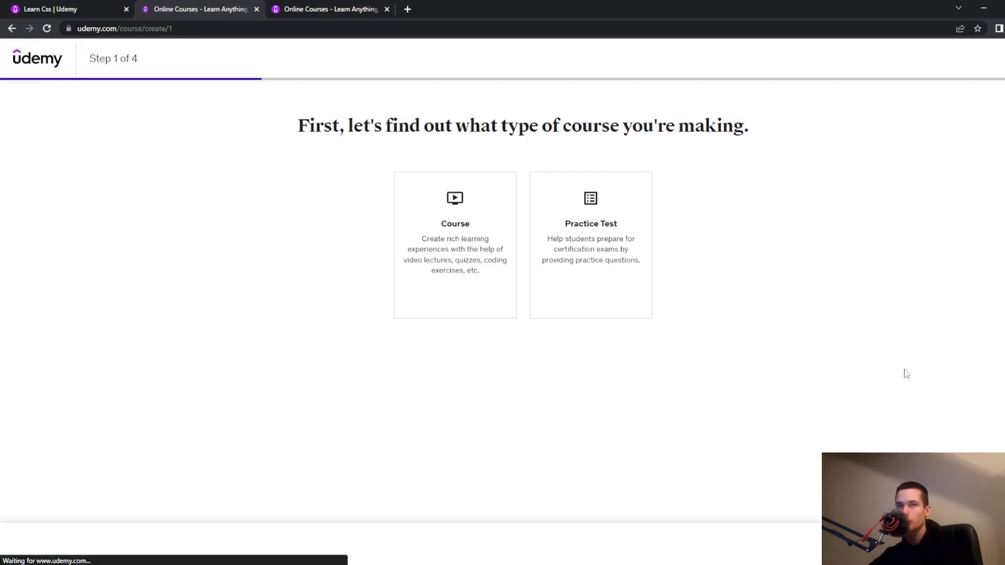
left_click(460, 251)
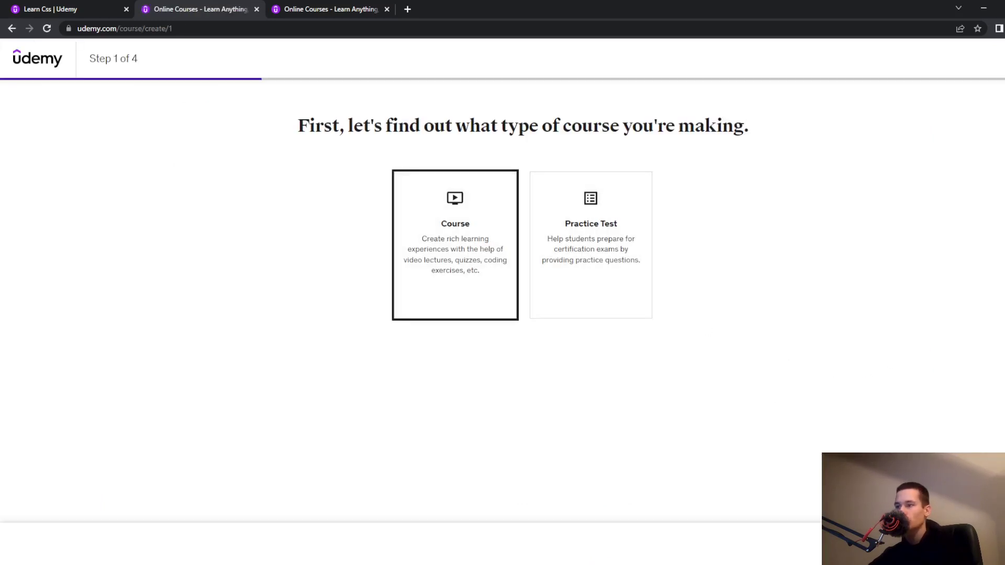
left_click(446, 206)
type("tes")
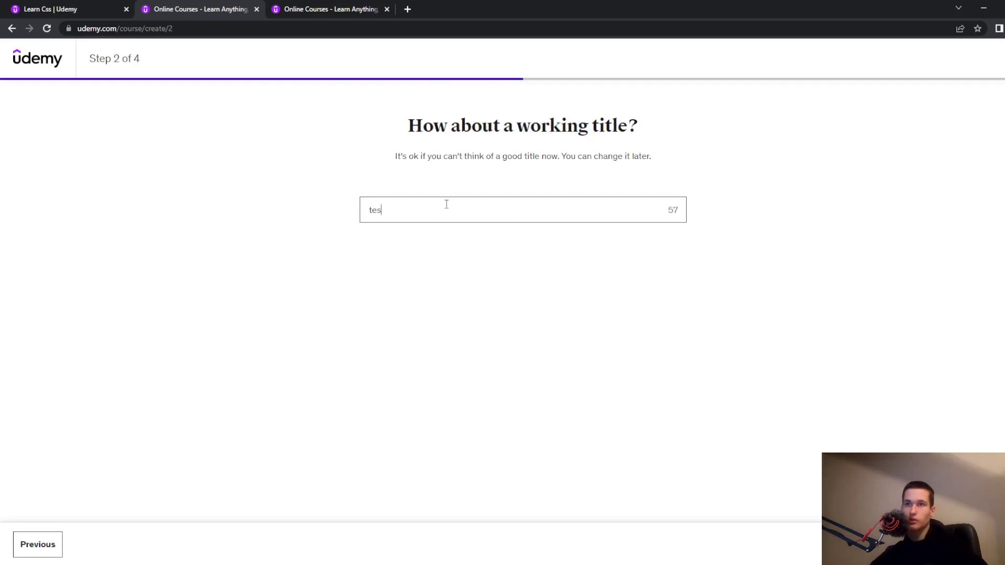
type("t")
key("Return")
left_click(387, 210)
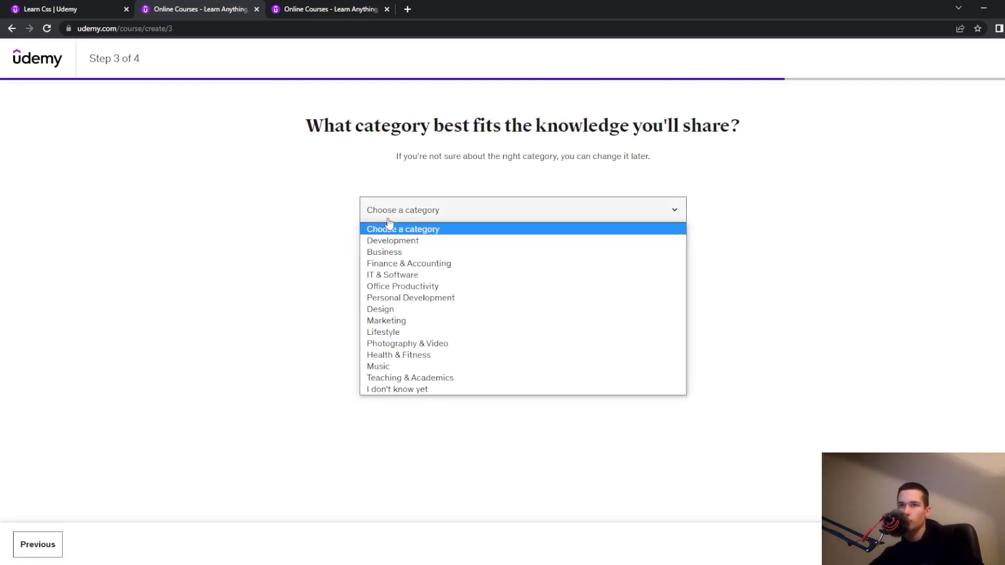
left_click(390, 236)
left_click(965, 544)
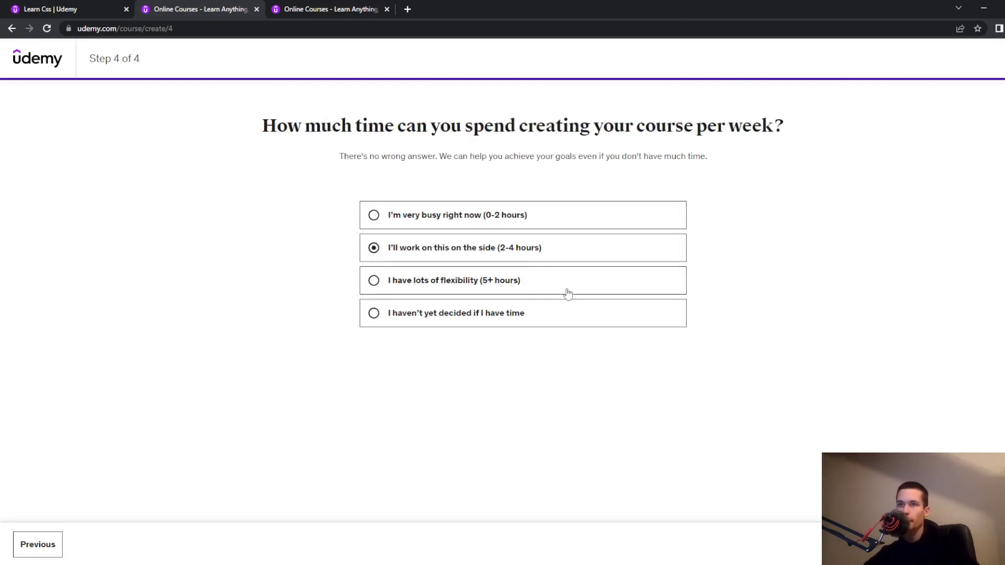
key("Return")
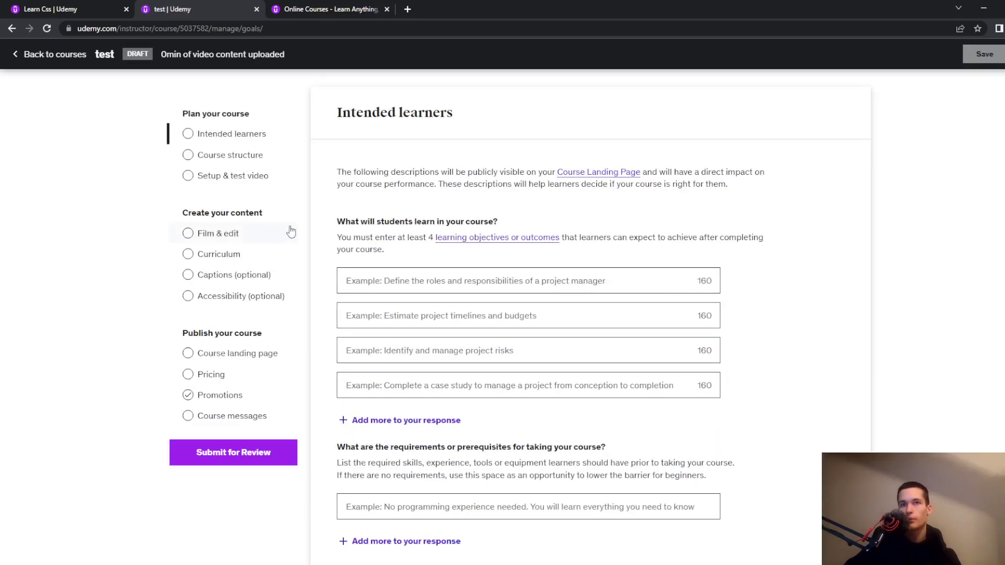
Step: Read the Film & edit tips for 'test', then view its Introduction section and lecture in Curriculum
left_click(283, 233)
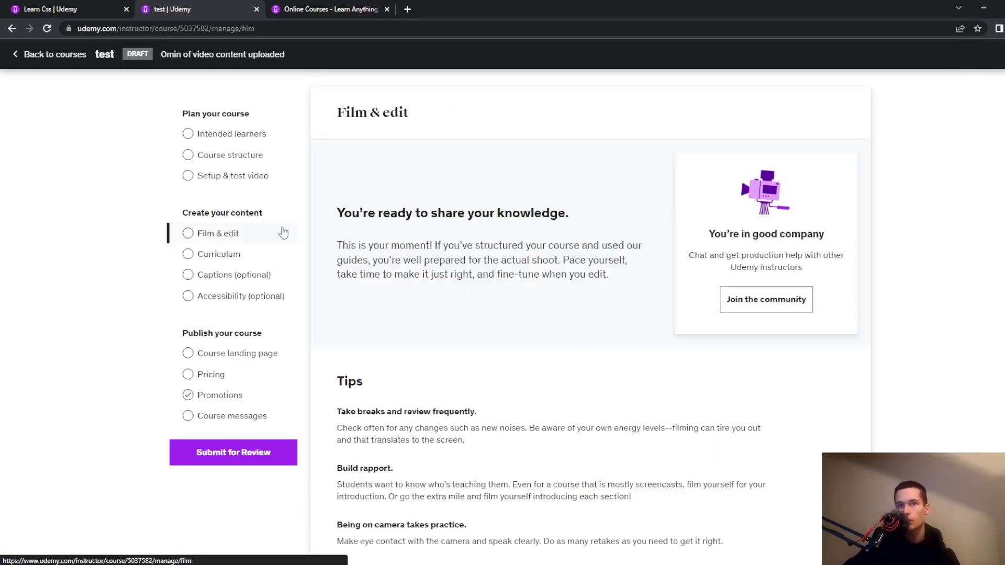
scroll(565, 193, "down", 2)
scroll(818, 308, "down", 2)
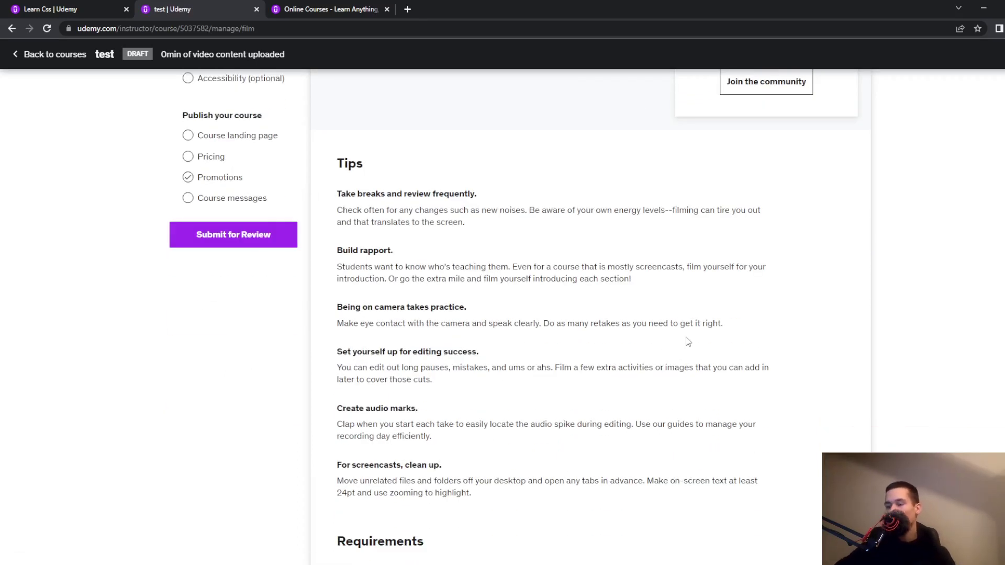
scroll(704, 320, "up", 4)
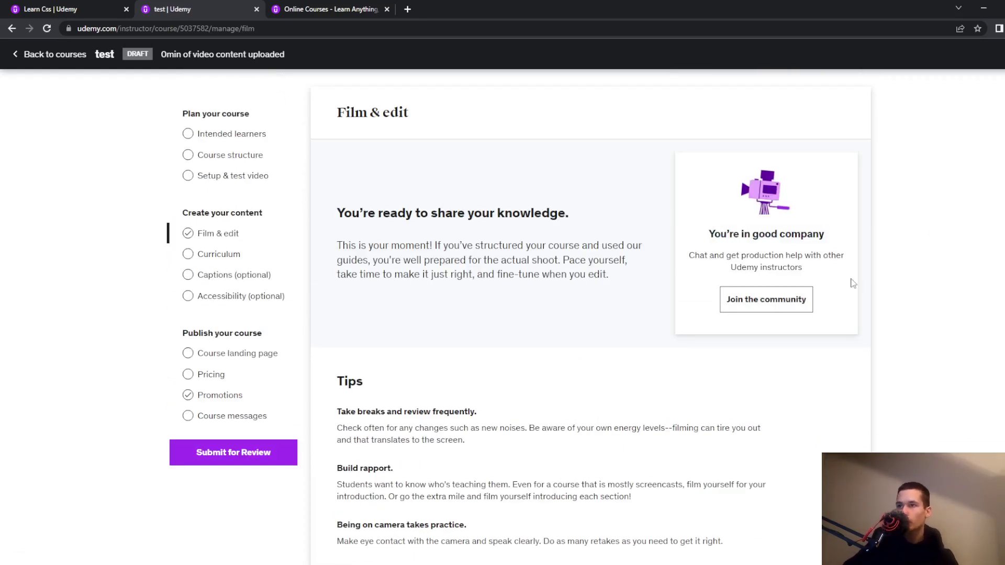
left_click_drag(839, 296, 586, 215)
left_click(530, 357)
scroll(531, 358, "down", 2)
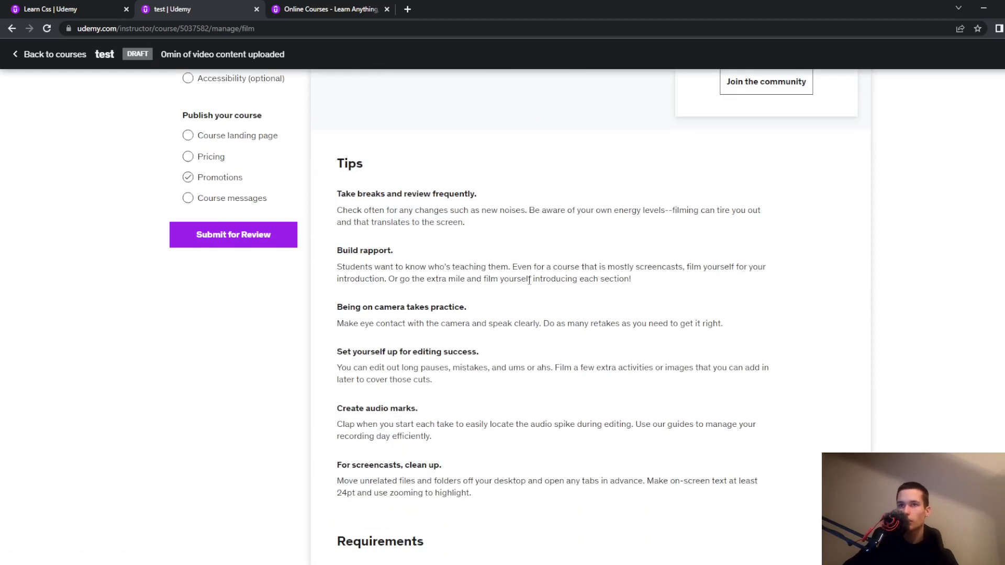
scroll(518, 268, "down", 3)
scroll(576, 314, "up", 7)
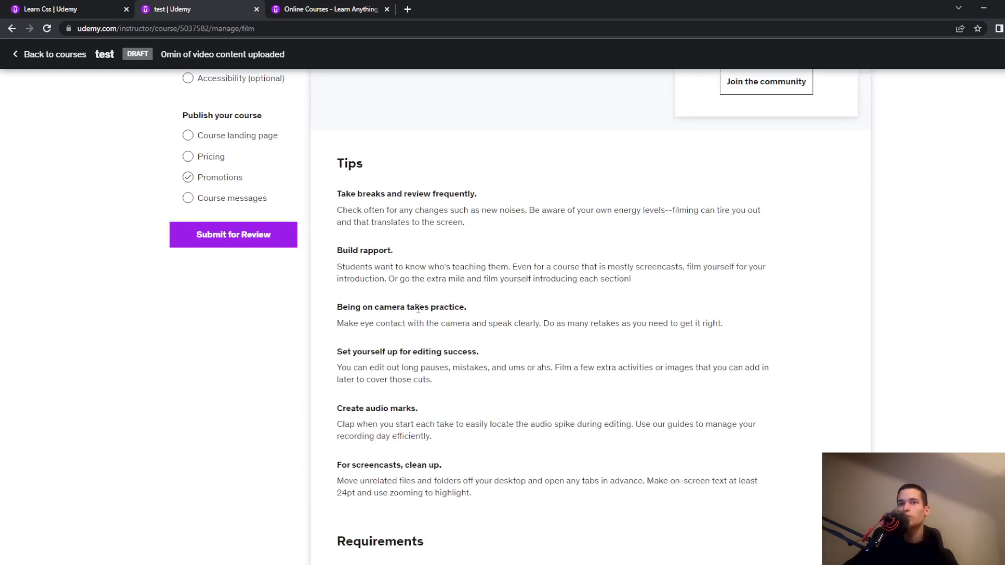
scroll(177, 110, "up", 4)
left_click(202, 254)
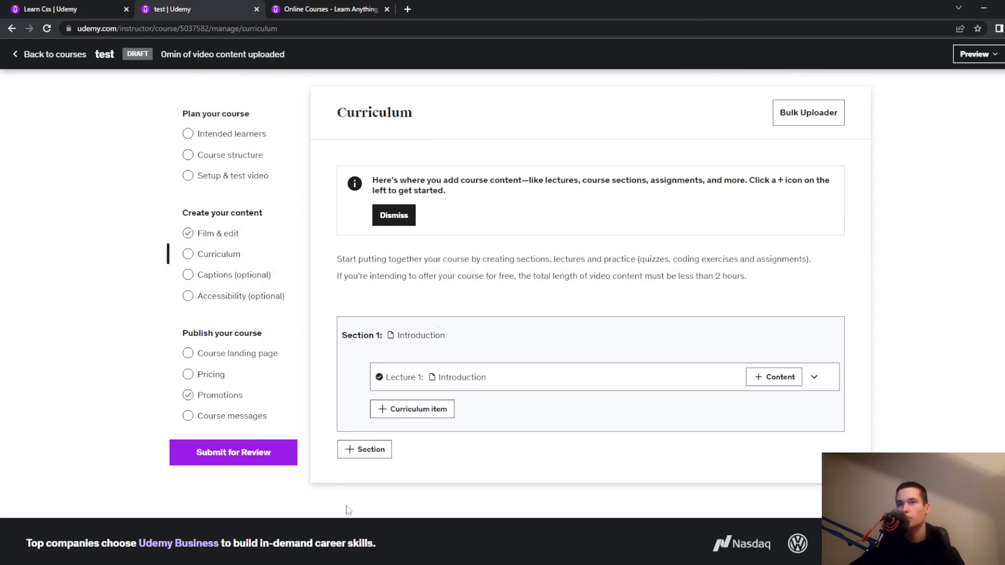
Step: Leave the curriculum at its default Introduction lecture and move to the Captions page
left_click_drag(428, 125, 444, 115)
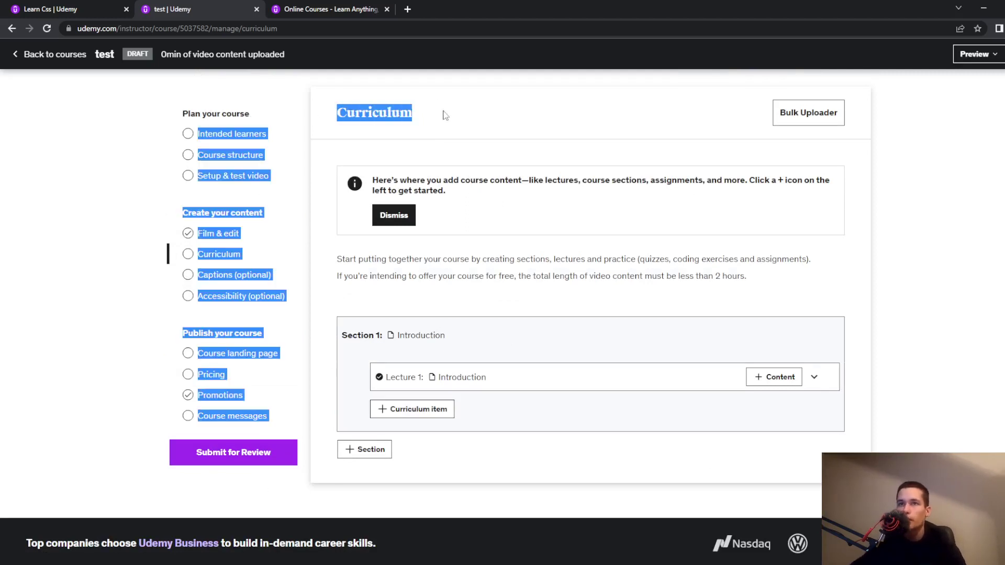
left_click(455, 134)
mouse_move(561, 376)
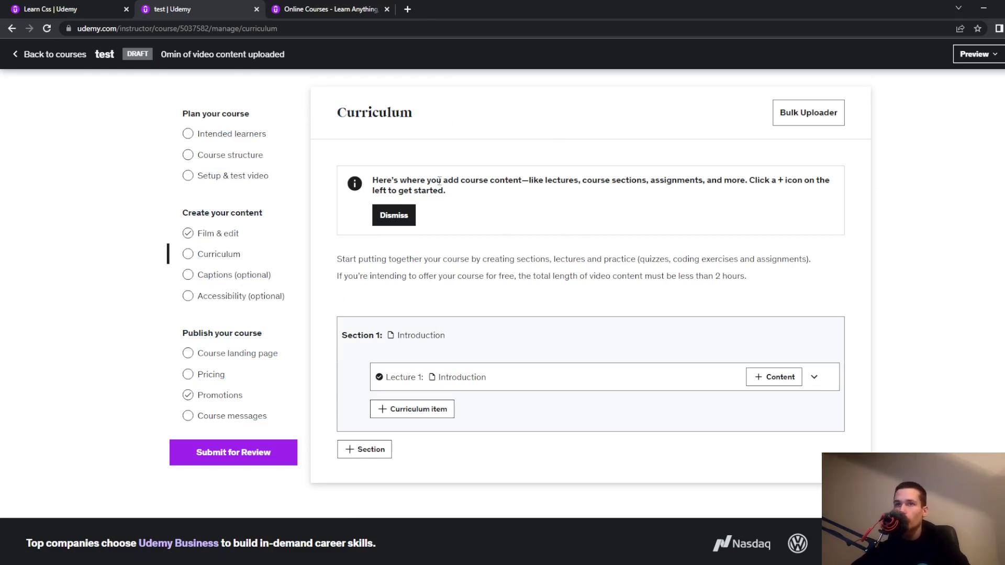
left_click(258, 270)
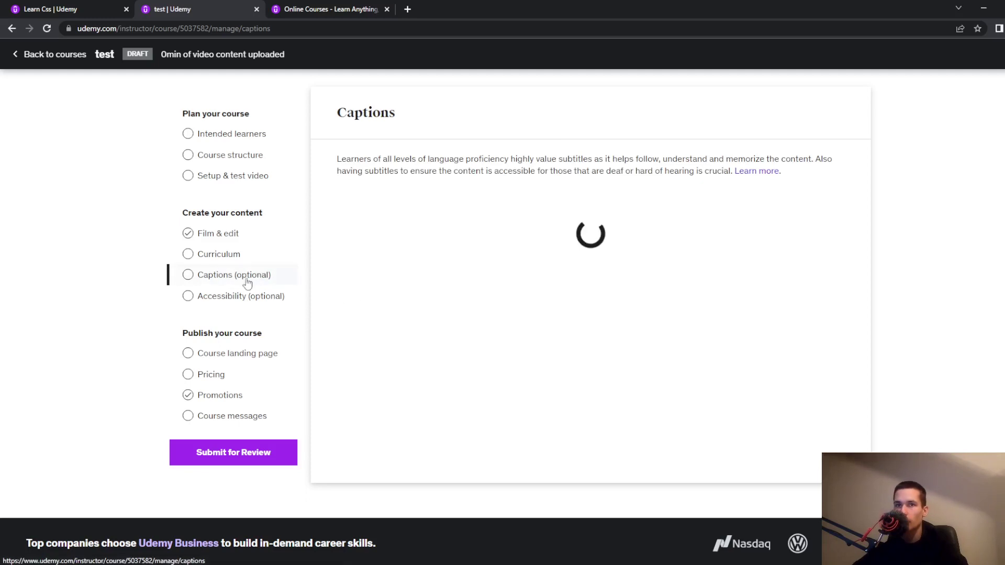
Step: Highlight the captions intro paragraph while reading it
left_click_drag(336, 155, 839, 171)
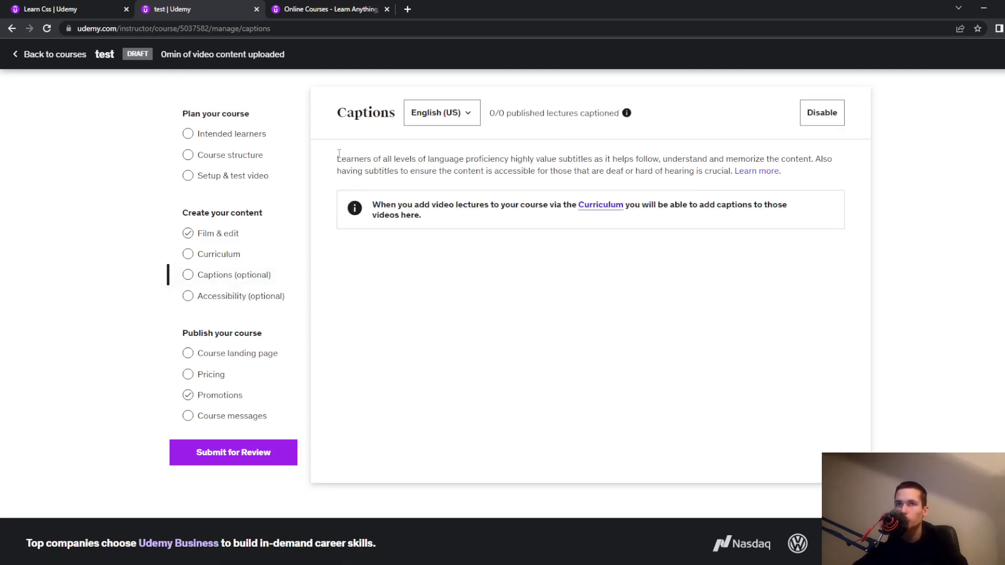
left_click(832, 175)
left_click_drag(797, 174, 309, 170)
left_click(344, 157)
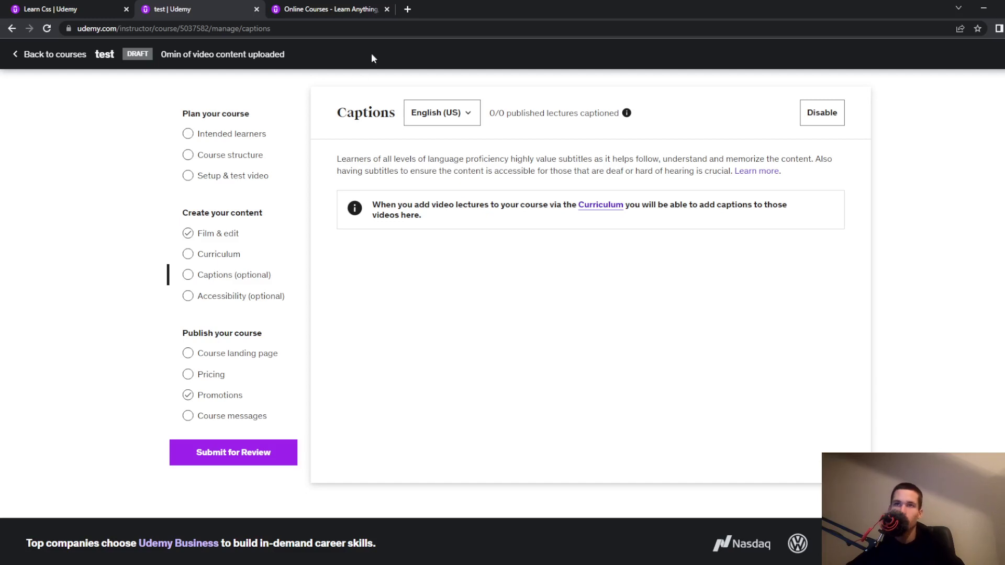
Step: Browse the caption languages available to add, keeping English (US) as the only one
left_click(462, 112)
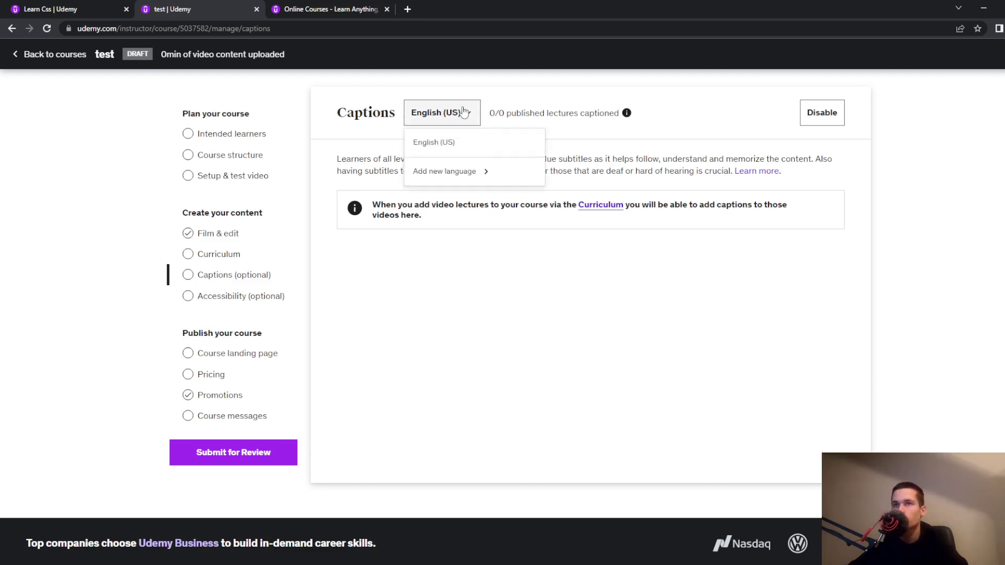
left_click(460, 172)
scroll(485, 267, "down", 5)
scroll(486, 303, "down", 5)
scroll(481, 308, "down", 5)
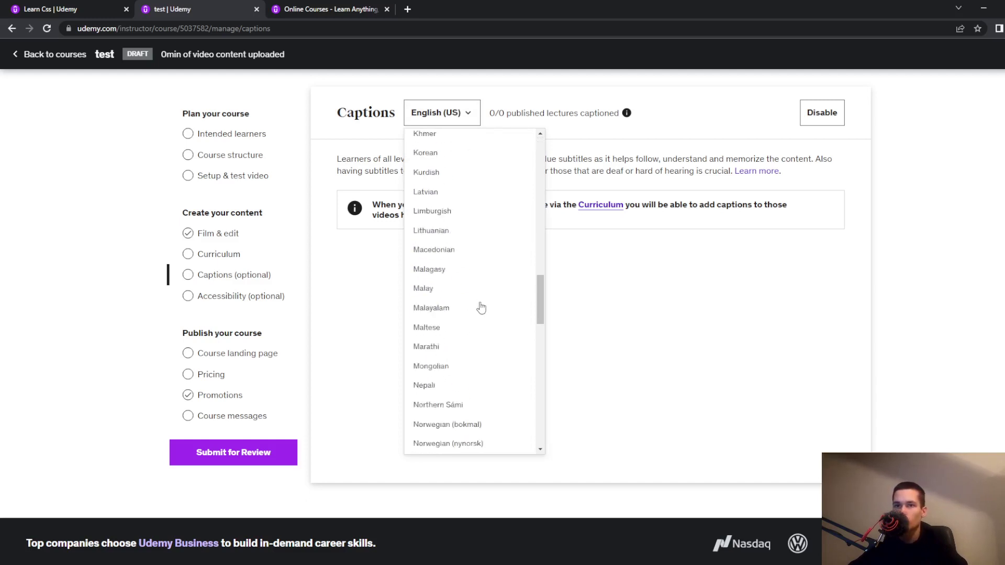
scroll(481, 308, "down", 5)
scroll(491, 287, "down", 5)
left_click(769, 277)
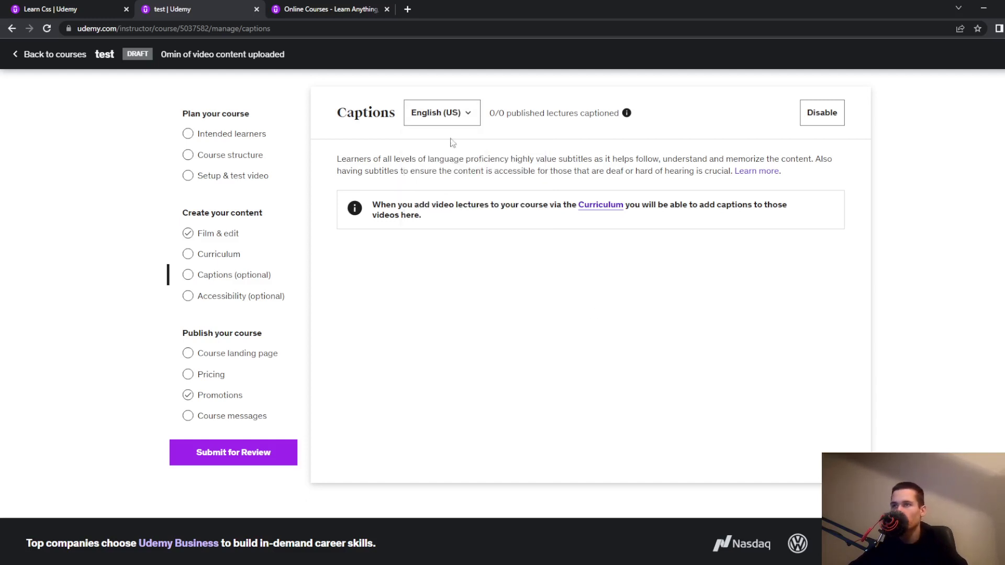
Step: Visit the Accessibility page, then return to Captions and reread its intro paragraph
left_click(216, 295)
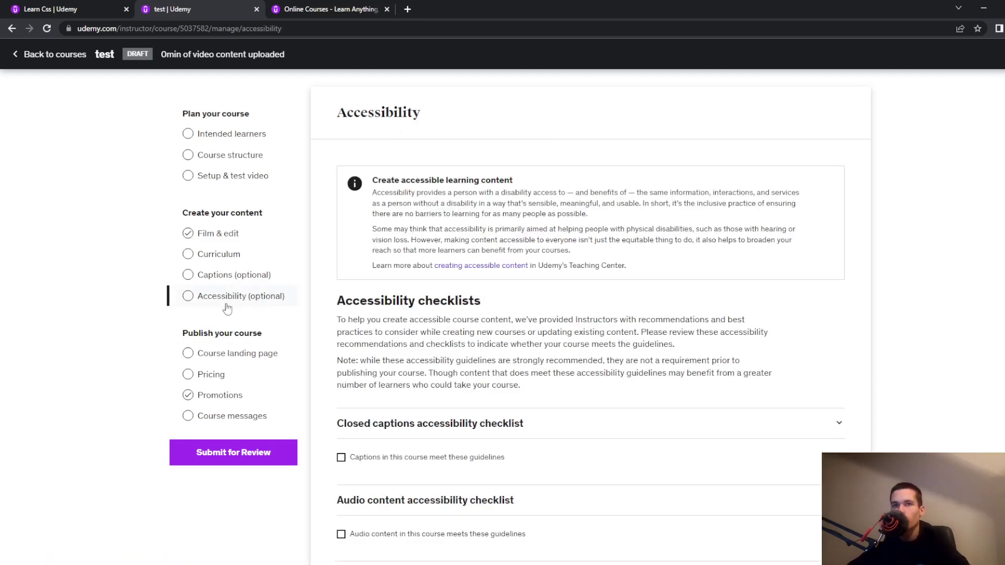
left_click(234, 276)
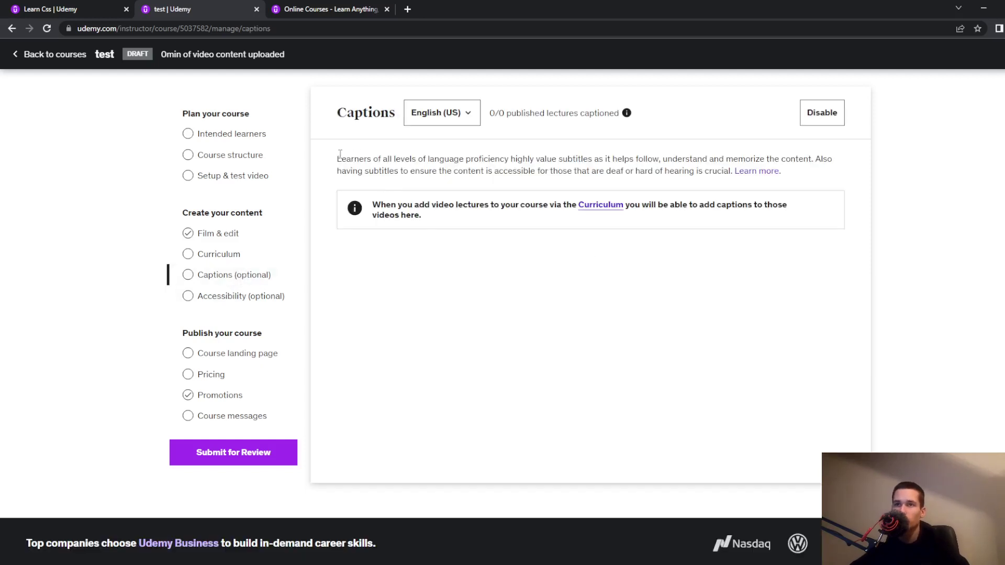
left_click_drag(339, 154, 837, 181)
left_click(837, 181)
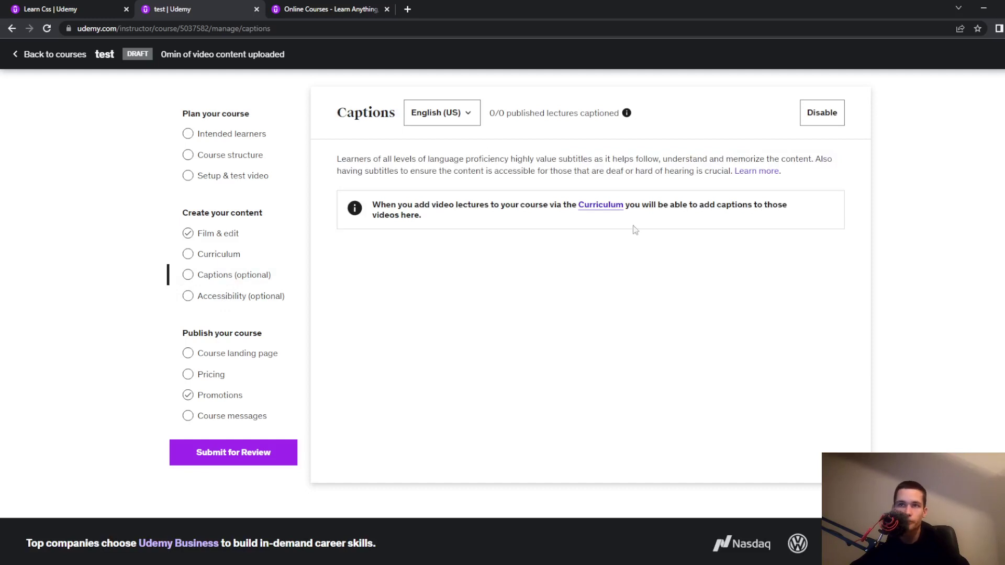
left_click(267, 300)
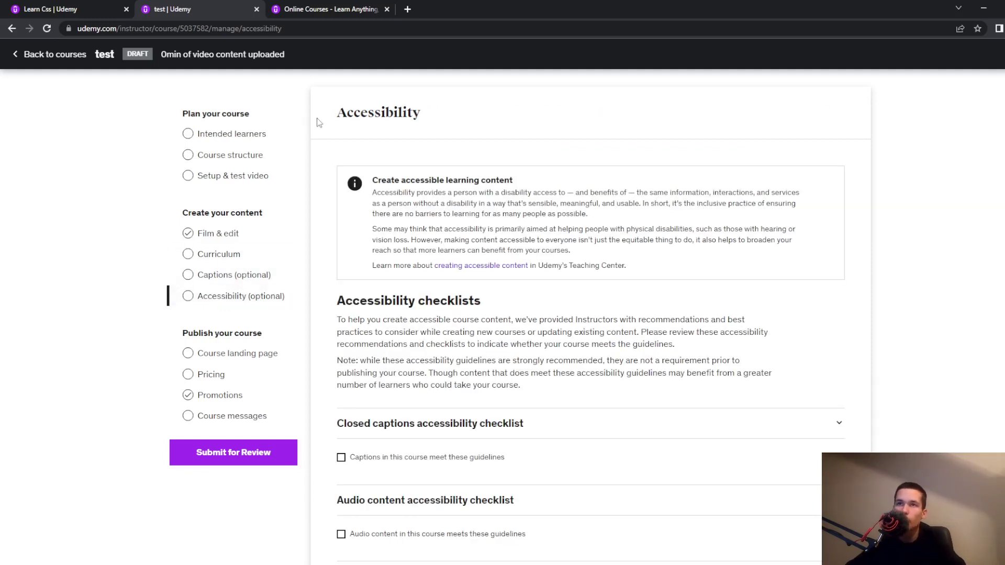
left_click_drag(319, 123, 554, 127)
left_click(631, 156)
scroll(567, 264, "down", 1)
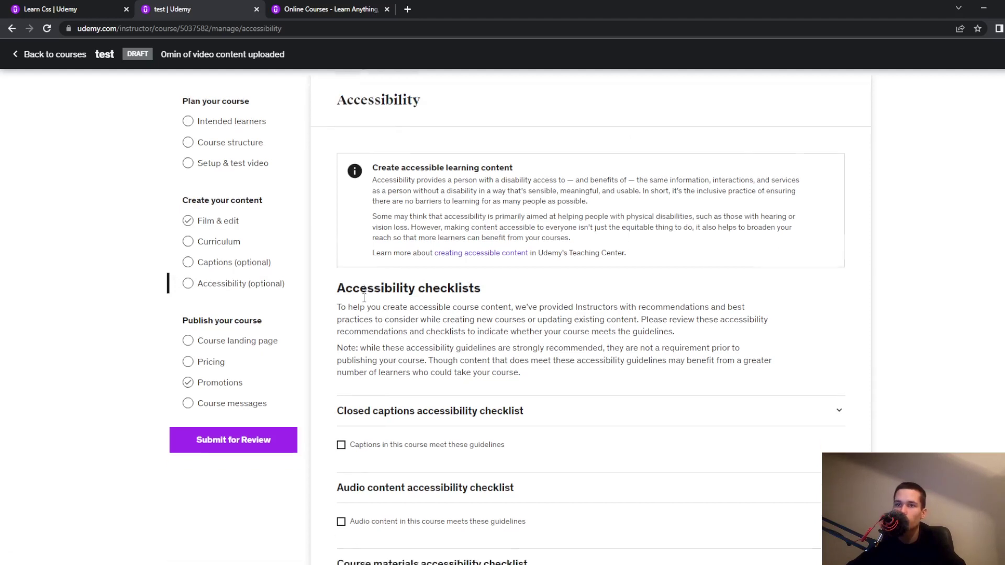
left_click_drag(341, 240, 542, 250)
left_click(543, 253)
scroll(542, 271, "down", 2)
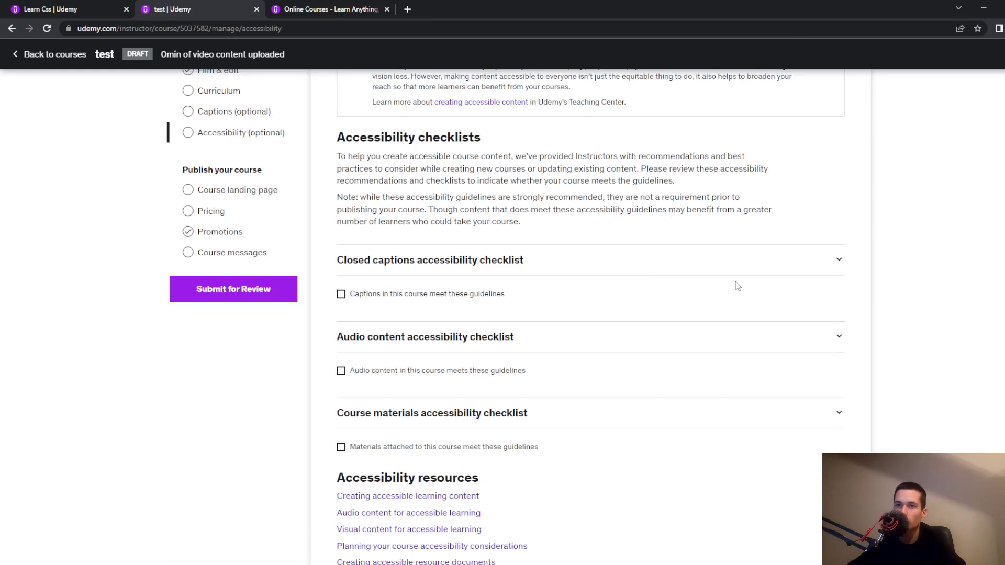
scroll(675, 287, "down", 1)
scroll(526, 287, "down", 3)
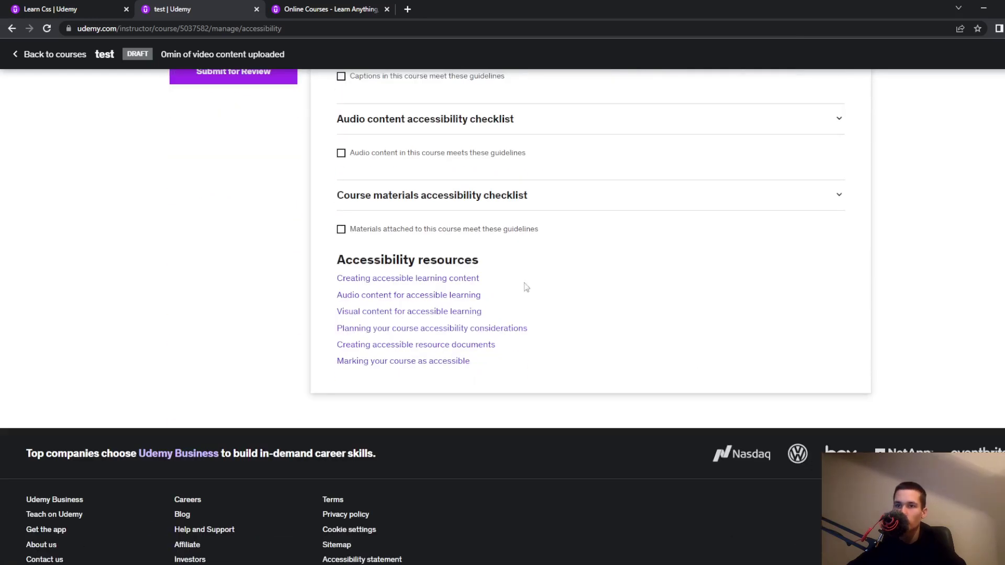
scroll(439, 285, "up", 4)
scroll(439, 286, "down", 2)
scroll(375, 306, "up", 4)
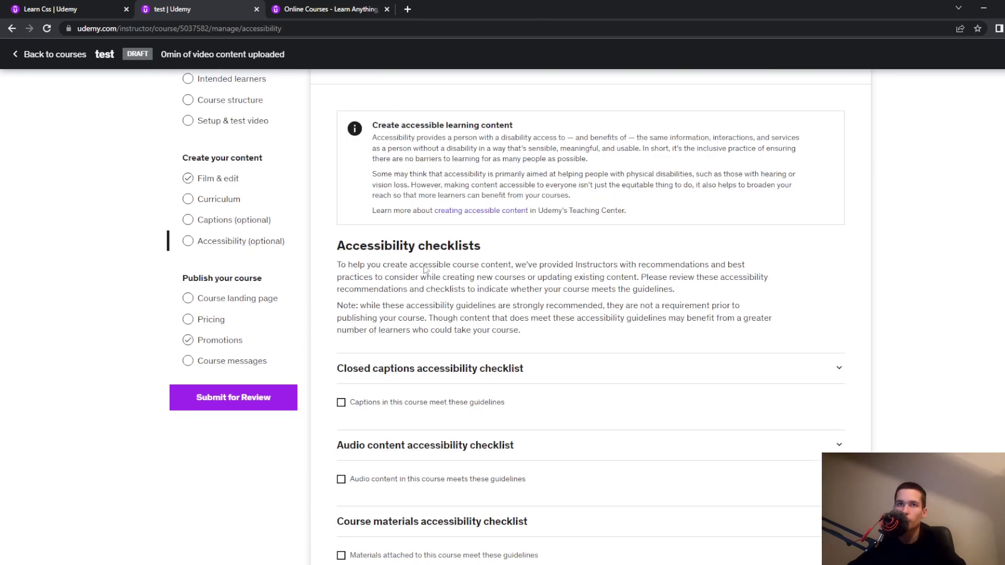
scroll(375, 306, "down", 5)
left_click_drag(375, 307, 630, 298)
scroll(305, 335, "up", 2)
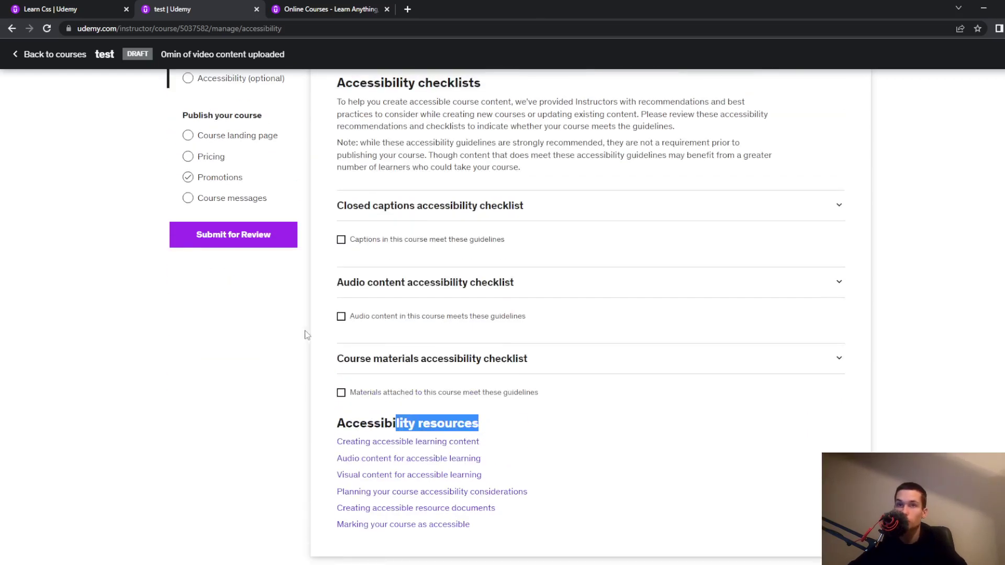
scroll(302, 333, "up", 3)
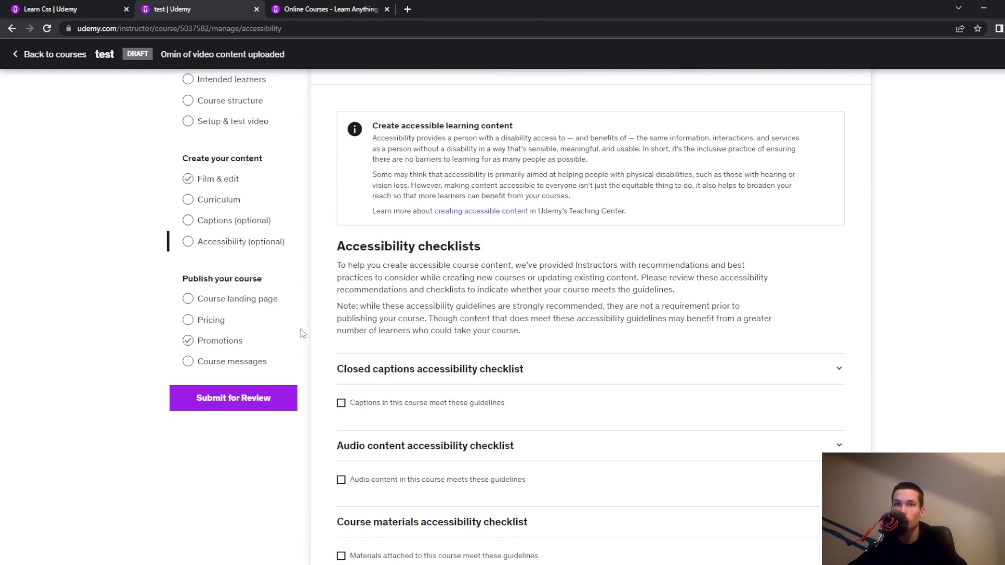
left_click(269, 300)
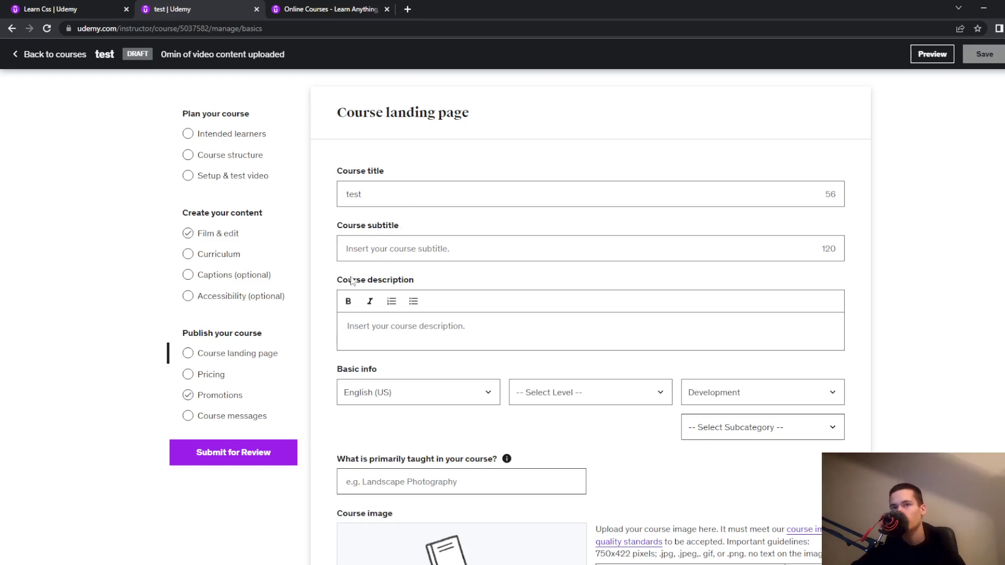
left_click_drag(351, 281, 502, 287)
scroll(465, 296, "down", 1)
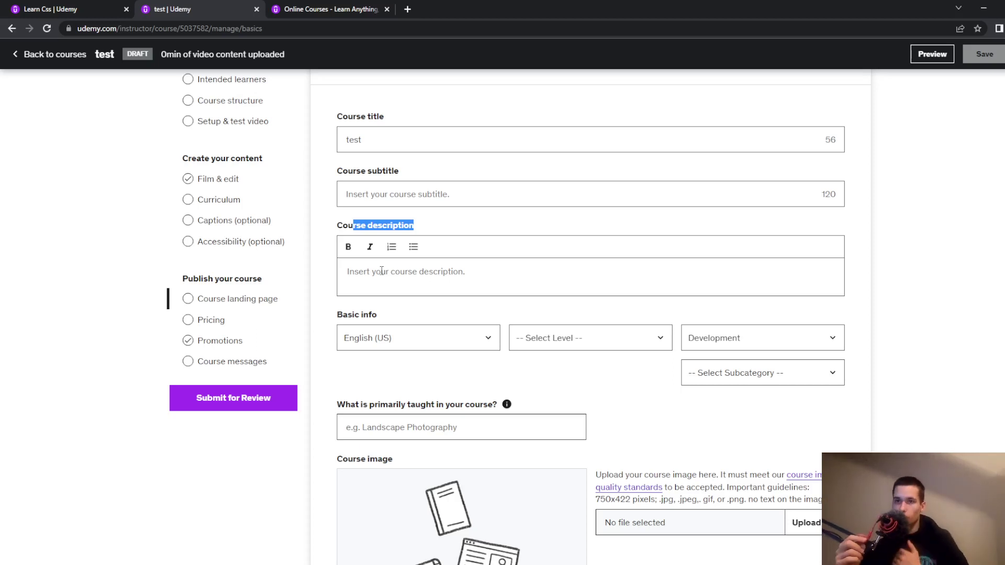
left_click_drag(393, 313, 337, 314)
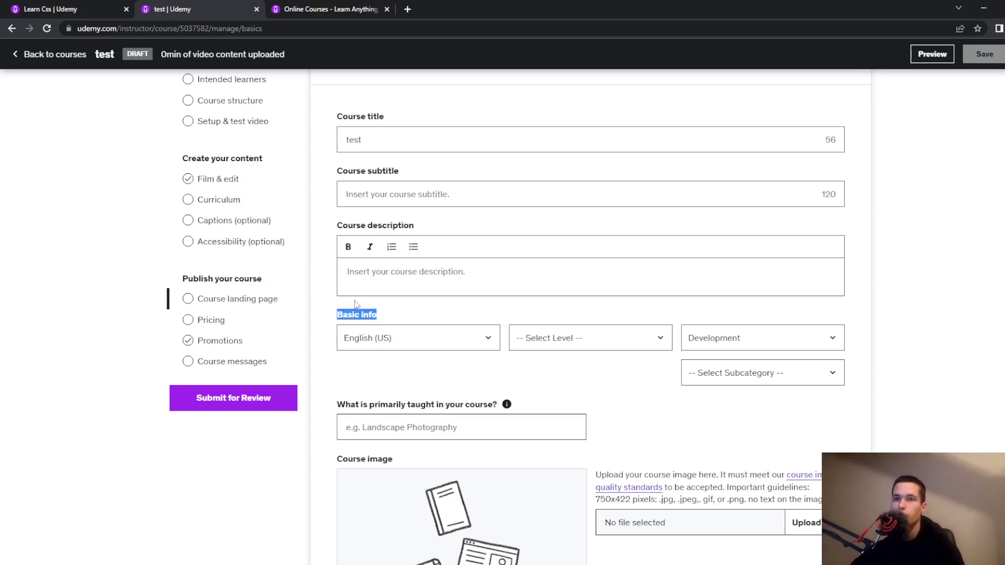
right_click(410, 295)
left_click(398, 306)
scroll(482, 297, "down", 3)
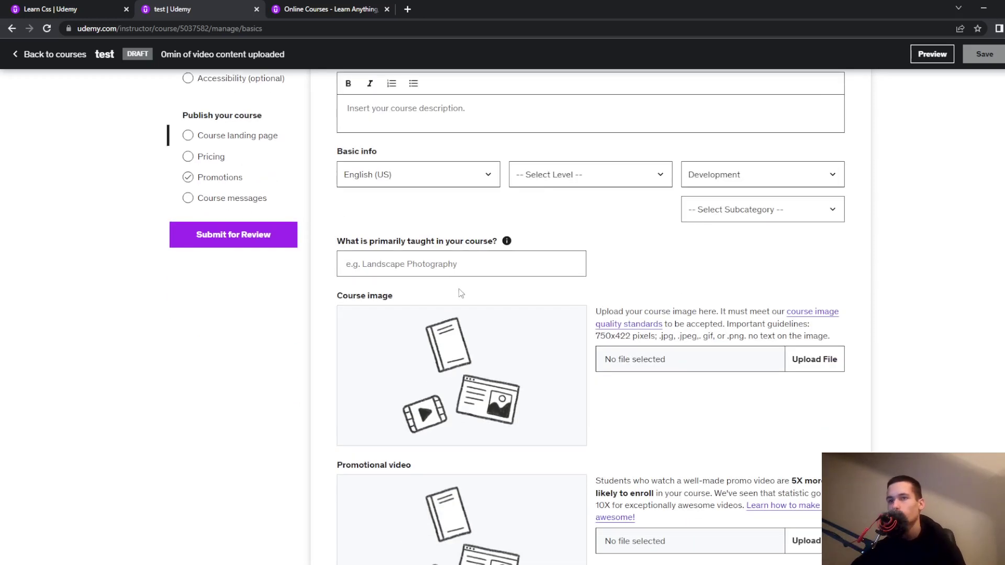
scroll(517, 330, "down", 2)
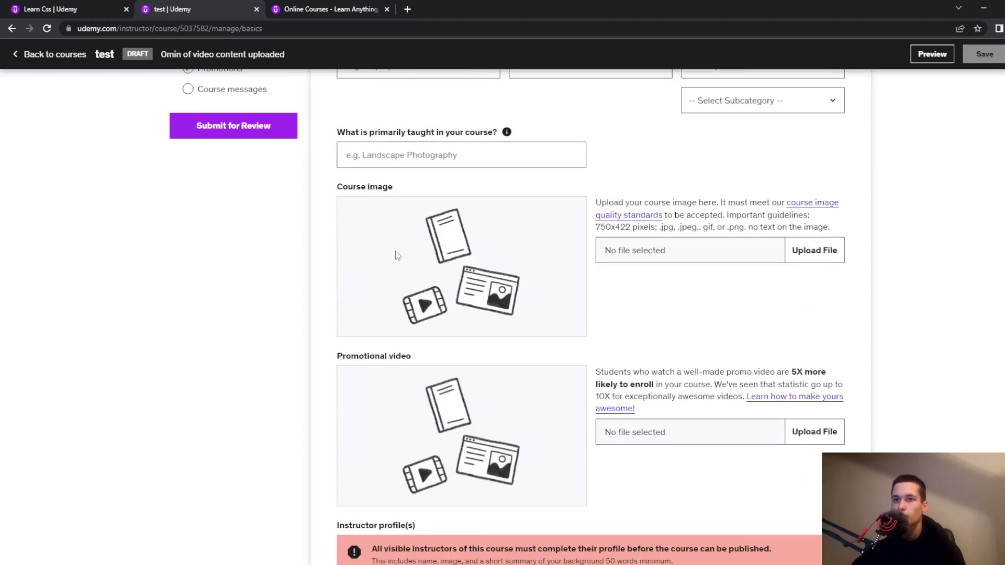
scroll(379, 361, "down", 1)
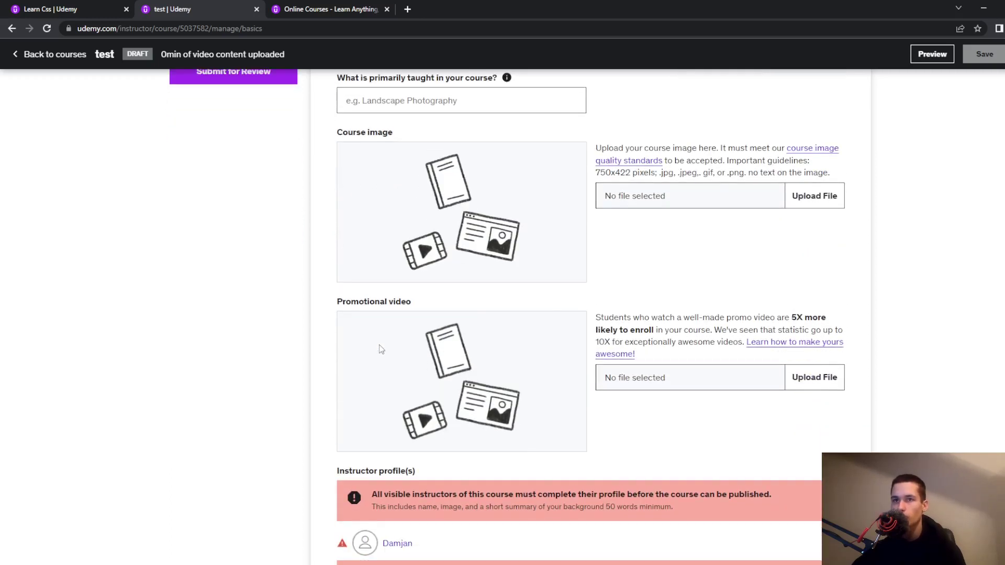
left_click_drag(328, 311, 468, 307)
left_click(512, 317)
scroll(524, 334, "down", 3)
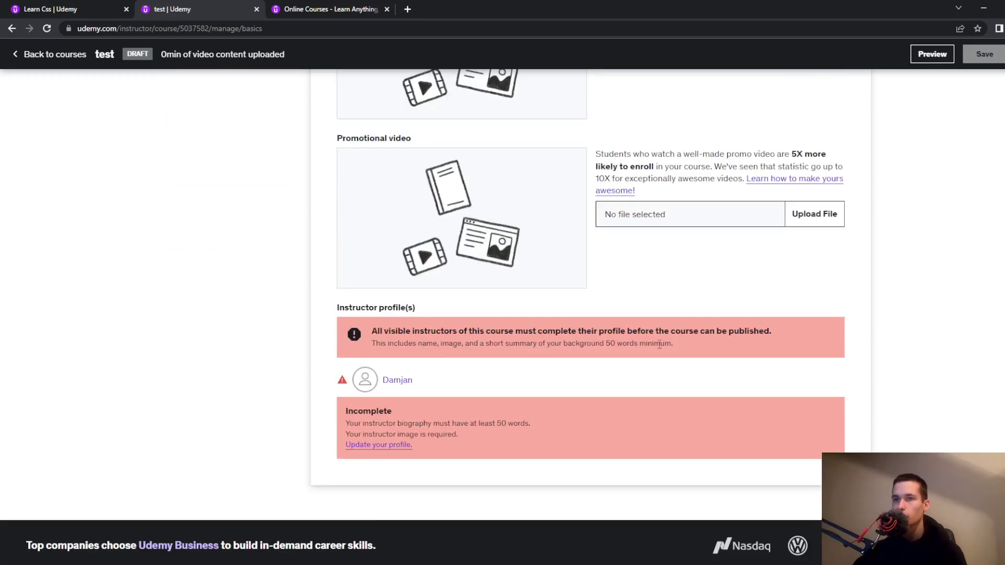
scroll(576, 356, "down", 3)
scroll(576, 351, "up", 10)
scroll(524, 351, "up", 2)
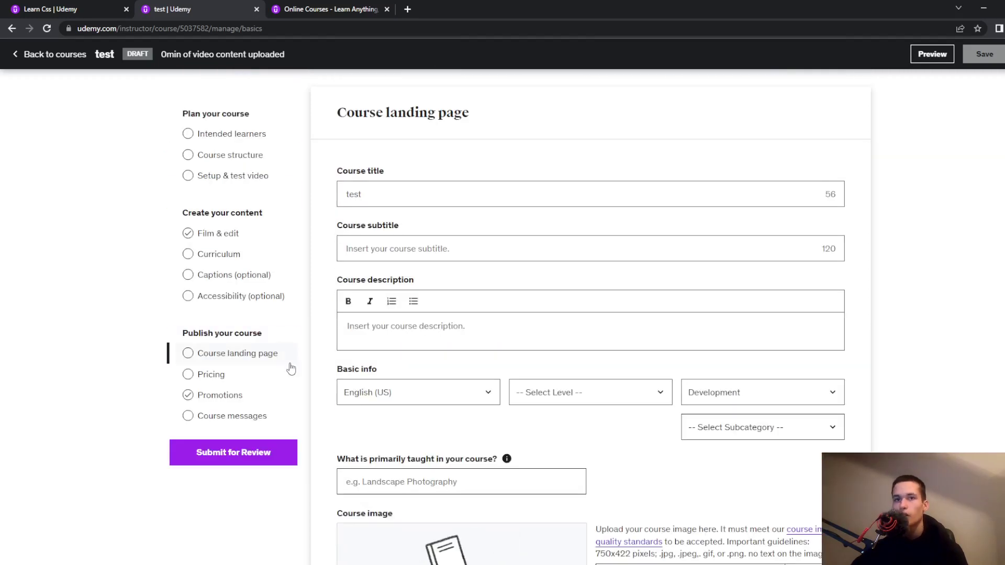
left_click(250, 381)
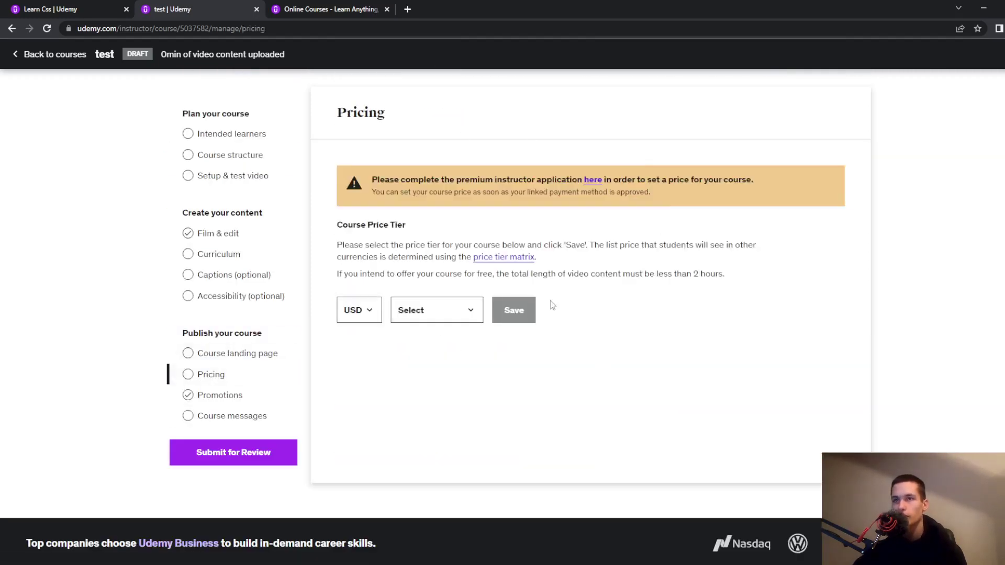
Step: Choose Free from the Pricing page's price tier dropdown
left_click(466, 311)
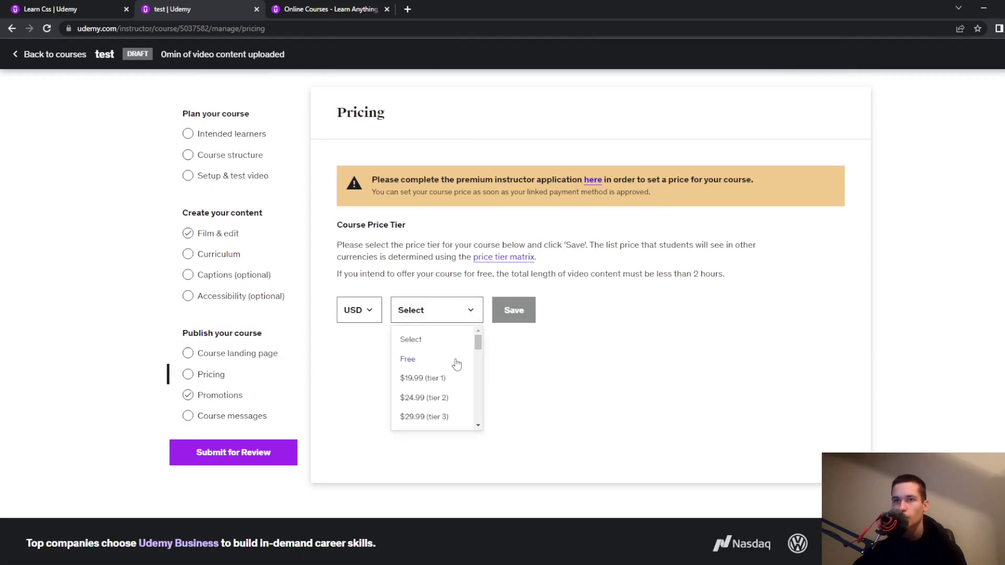
scroll(456, 364, "down", 4)
scroll(453, 366, "down", 3)
scroll(447, 376, "down", 4)
scroll(446, 385, "up", 3)
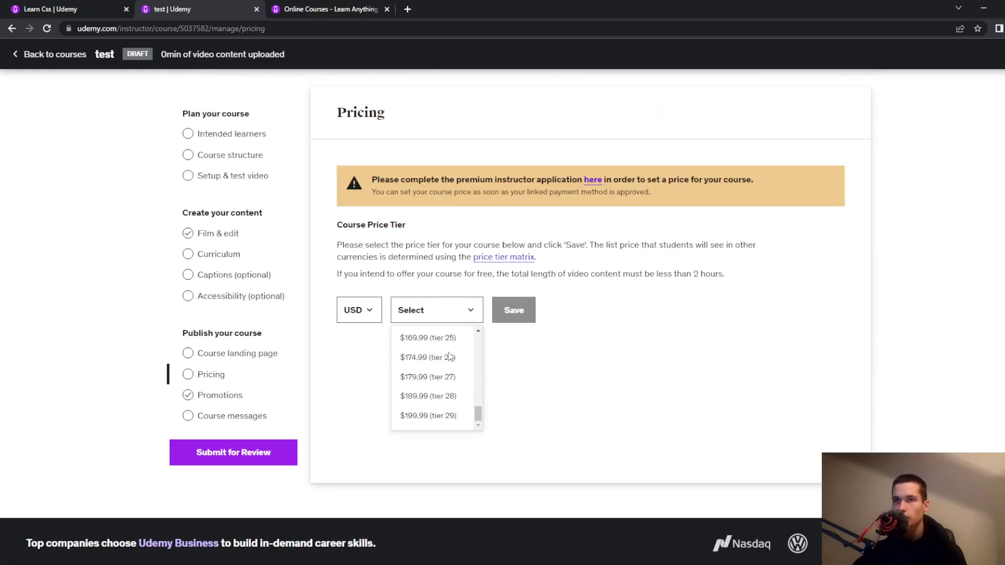
scroll(447, 366, "up", 5)
scroll(440, 381, "up", 5)
left_click(431, 358)
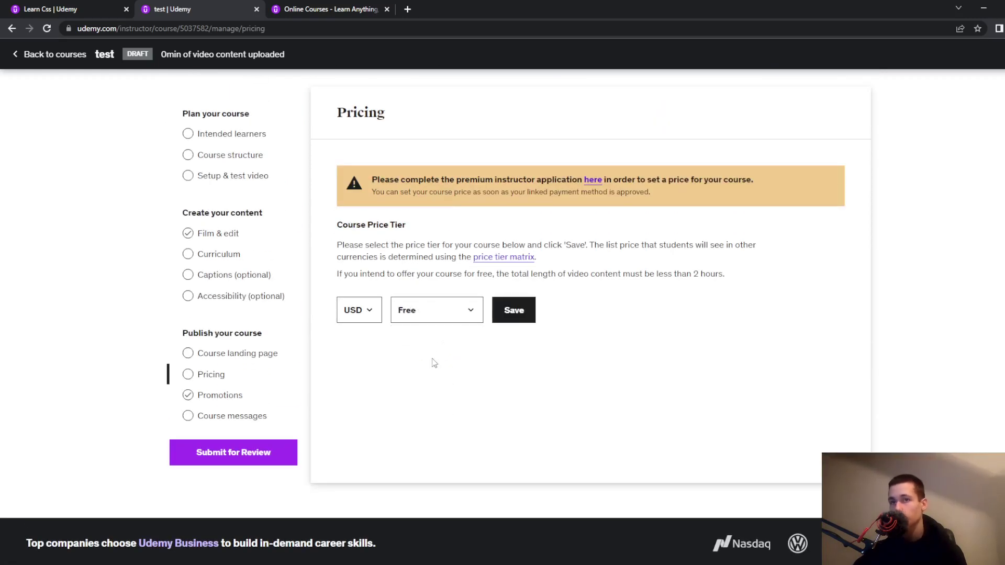
Step: Browse the other price tiers, then close the list with Free still selected
left_click(445, 311)
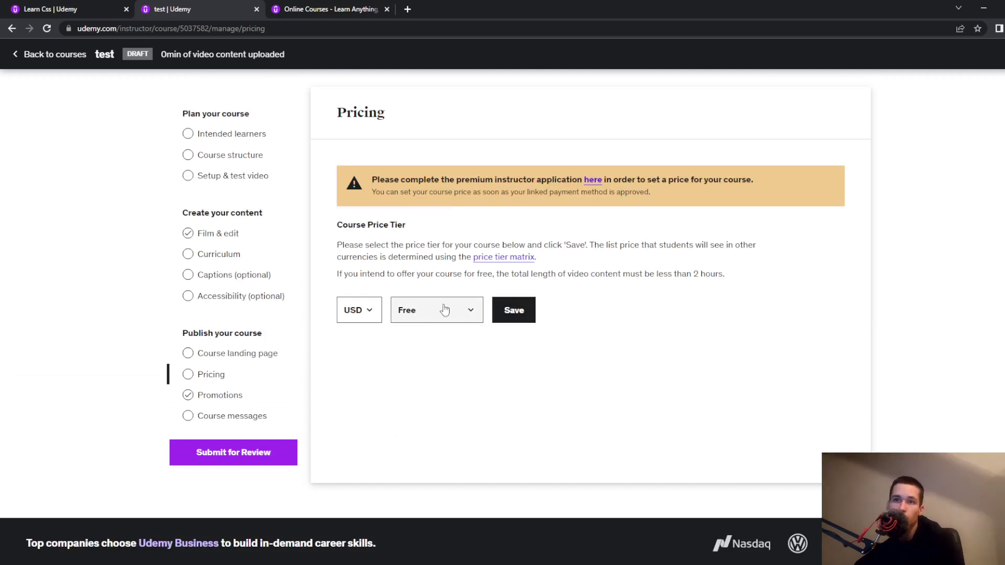
left_click(443, 310)
scroll(445, 366, "down", 3)
scroll(444, 371, "up", 2)
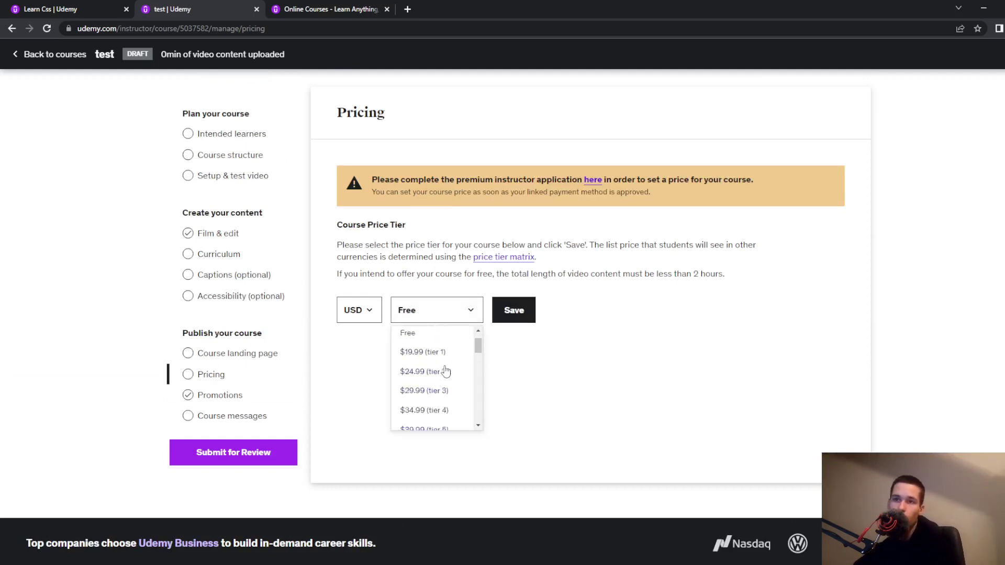
scroll(445, 372, "up", 2)
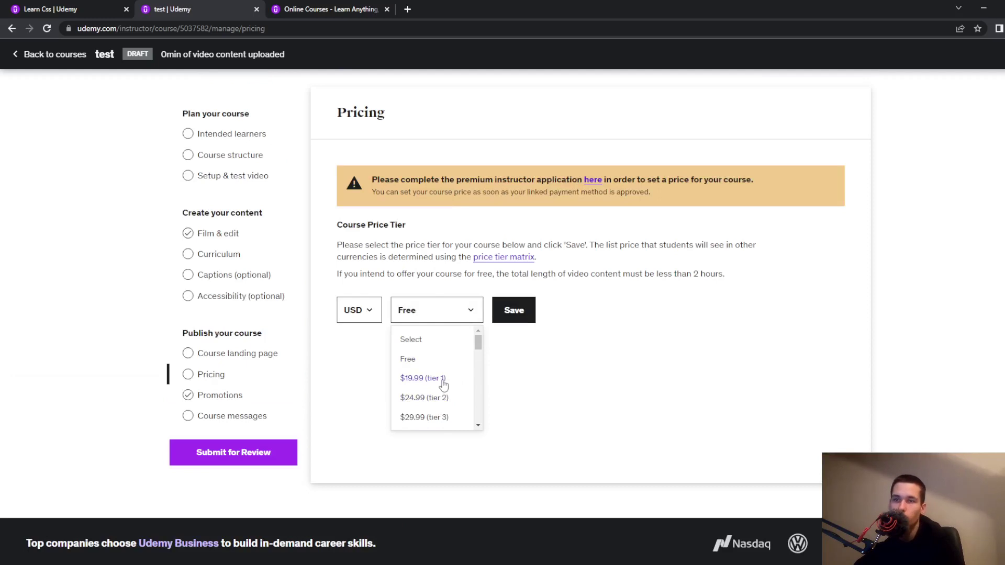
left_click(440, 311)
left_click(439, 310)
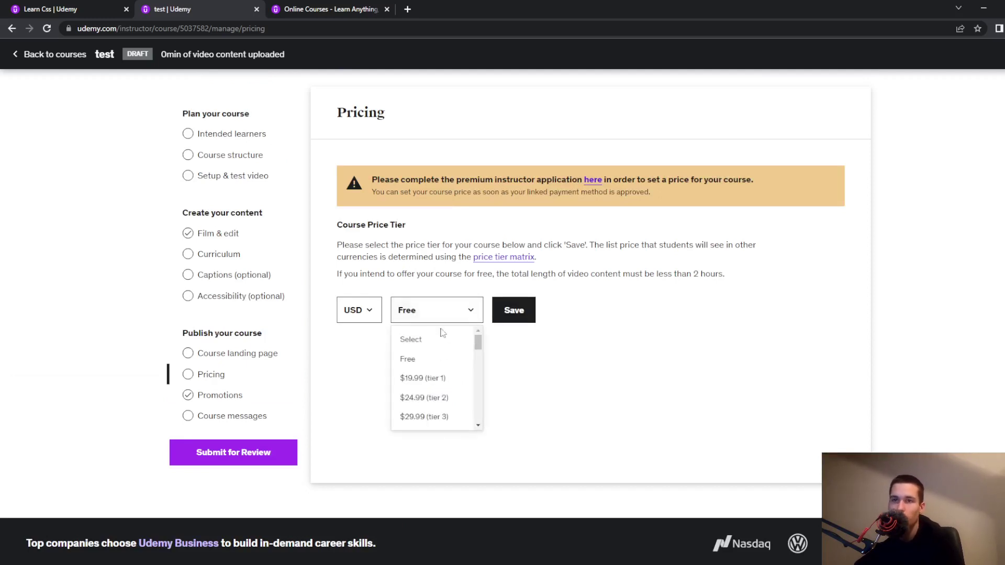
scroll(442, 366, "down", 2)
scroll(442, 368, "down", 1)
scroll(434, 374, "up", 3)
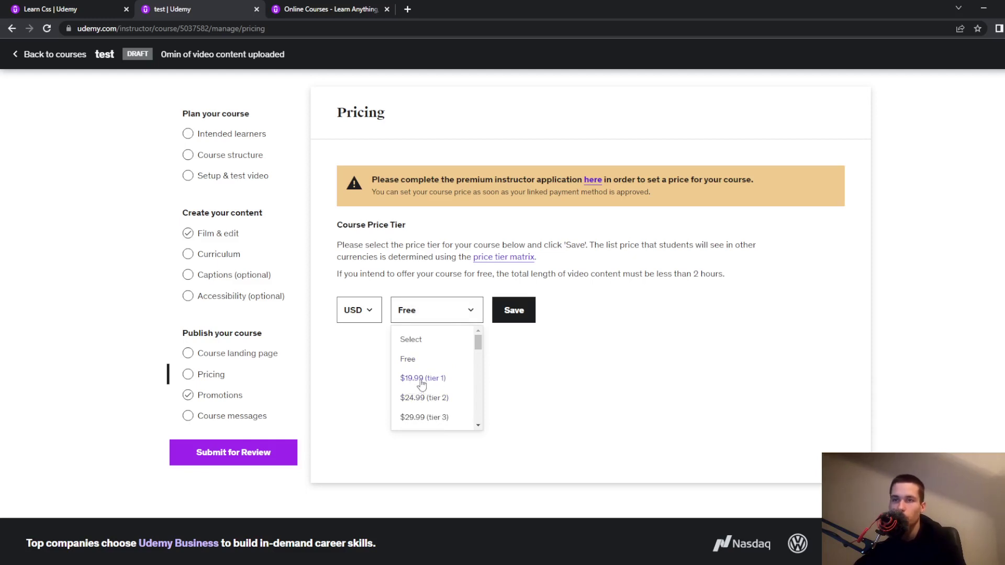
scroll(426, 395, "down", 3)
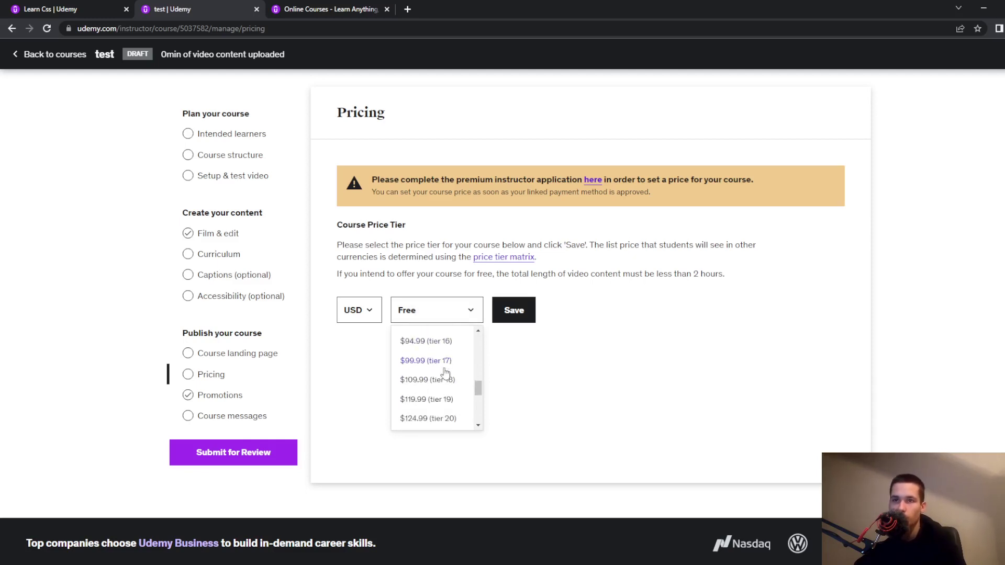
scroll(446, 377, "down", 5)
scroll(449, 398, "down", 2)
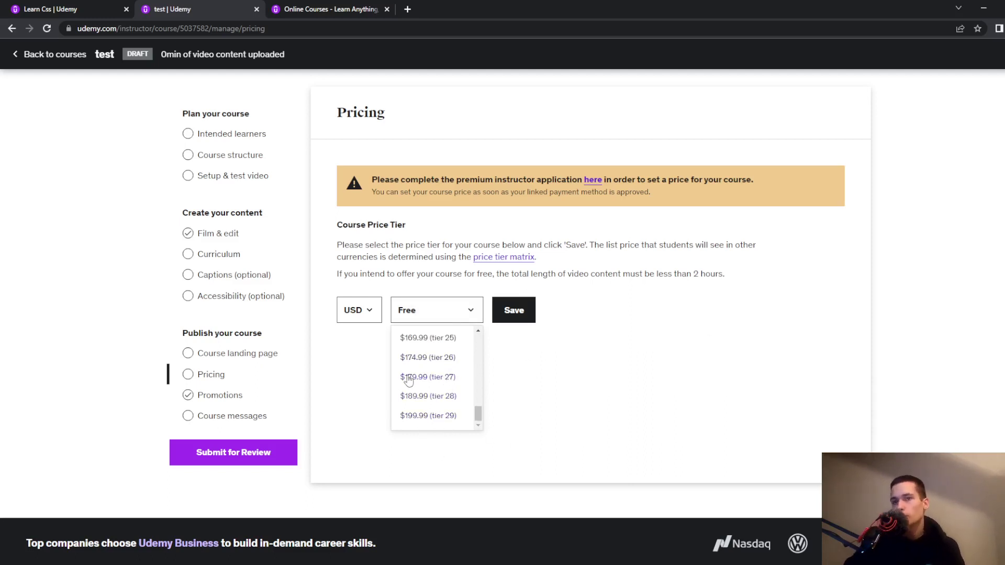
scroll(455, 418, "up", 1)
scroll(453, 411, "up", 5)
scroll(449, 387, "up", 3)
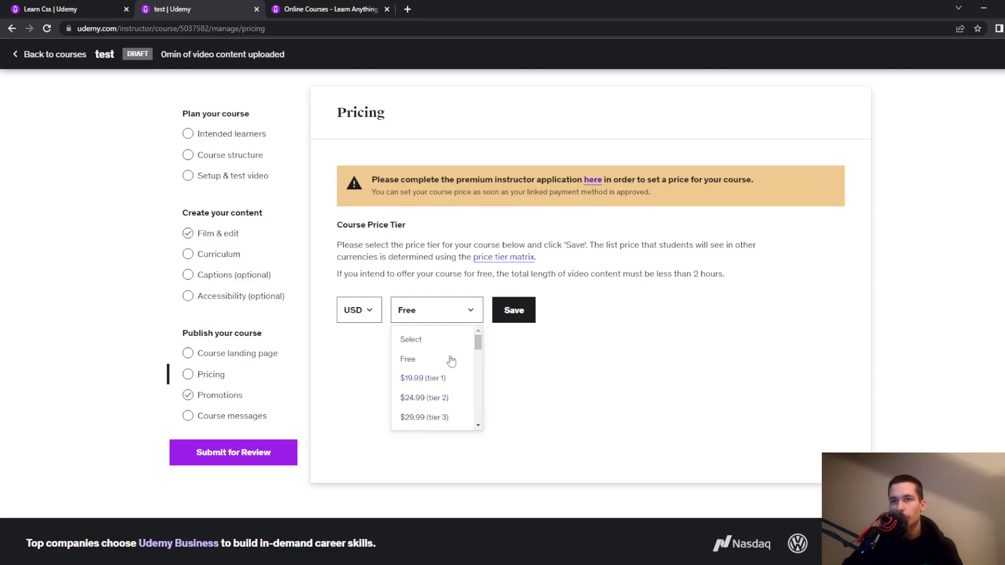
left_click(541, 366)
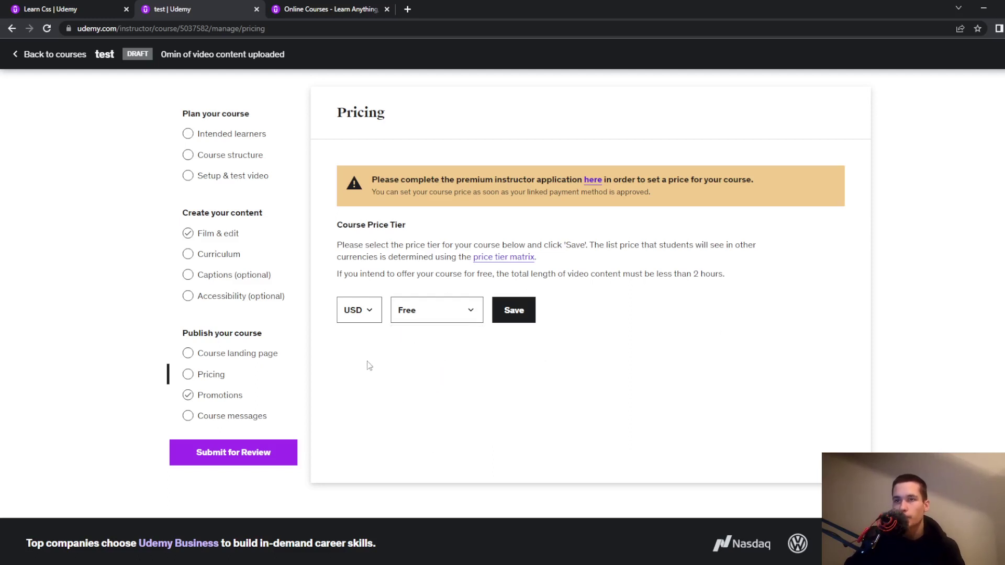
left_click(261, 393)
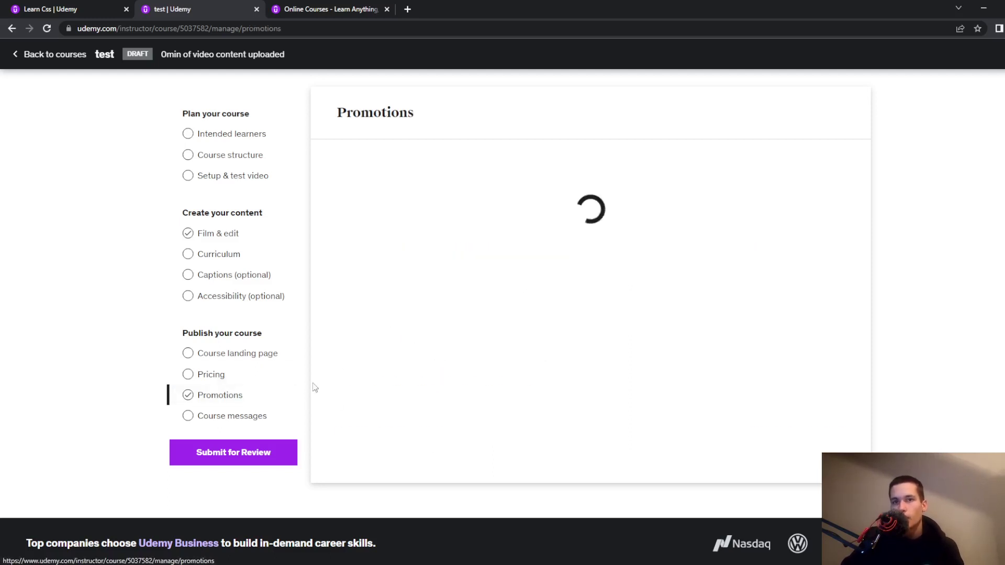
Step: Review the Promotions page's coupon note for free courses and the Refer students credit explanation
scroll(538, 406, "down", 3)
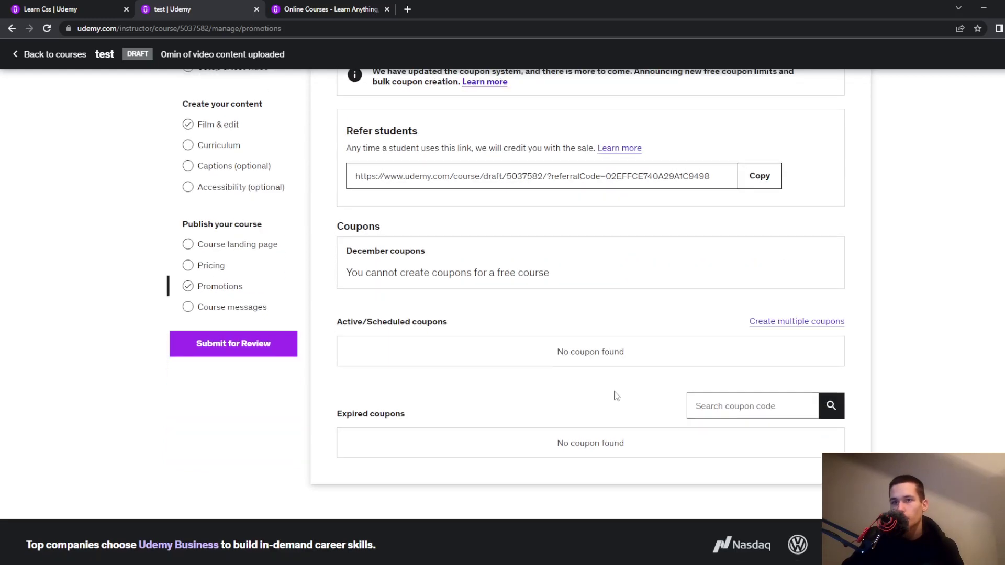
scroll(612, 397, "up", 1)
scroll(684, 422, "up", 2)
left_click_drag(350, 355, 560, 392)
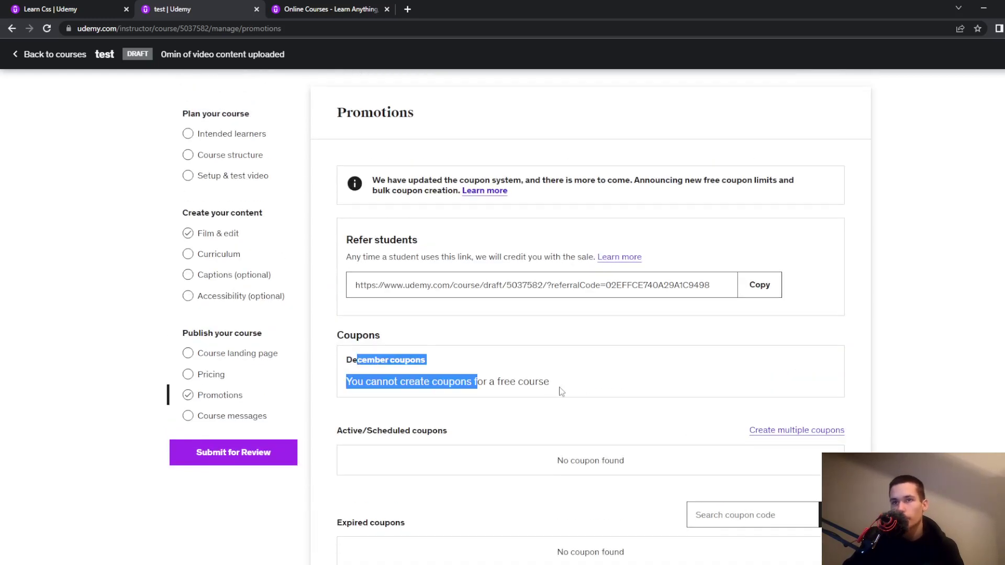
left_click(534, 361)
left_click_drag(388, 245, 346, 242)
left_click(442, 251)
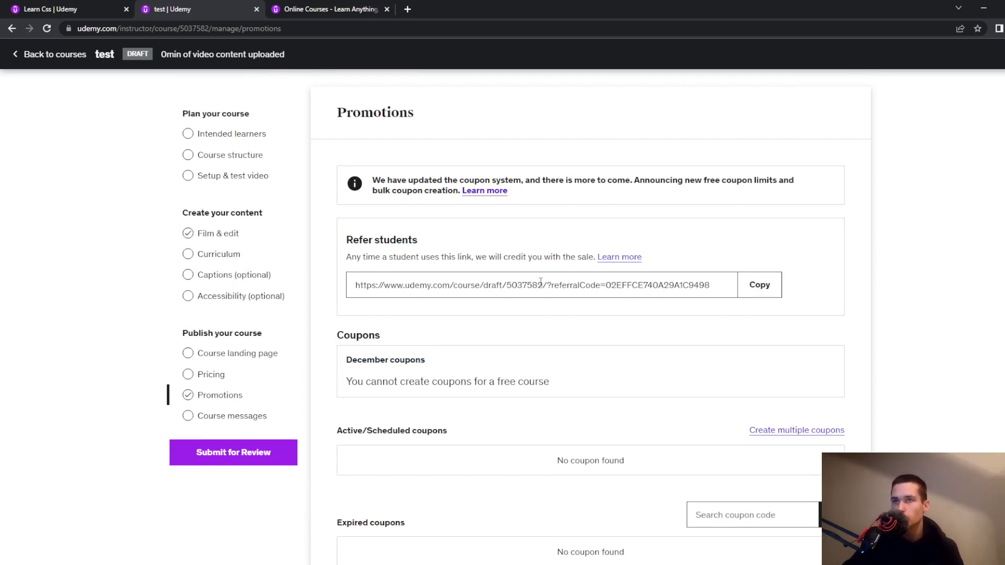
left_click_drag(477, 257, 597, 259)
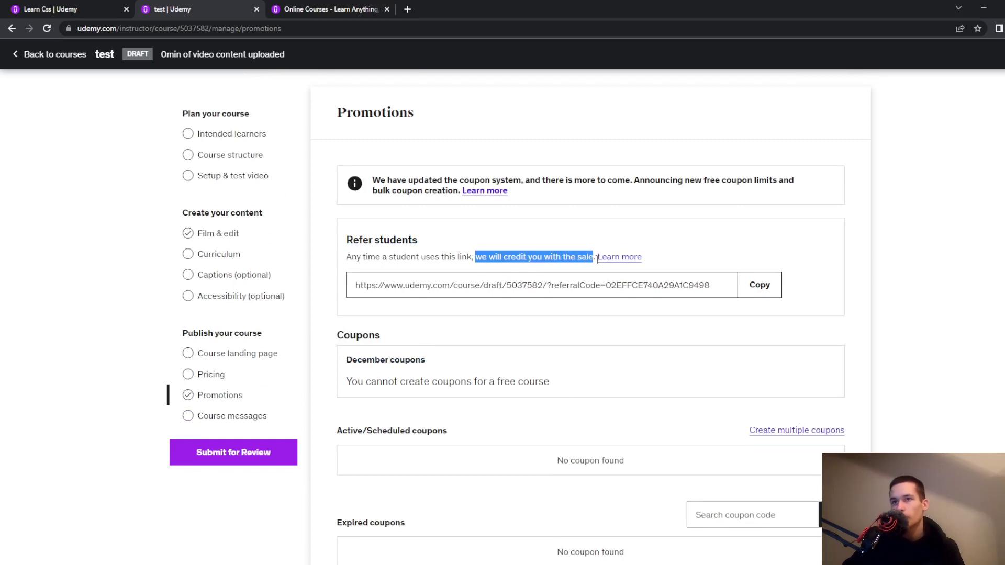
left_click(716, 252)
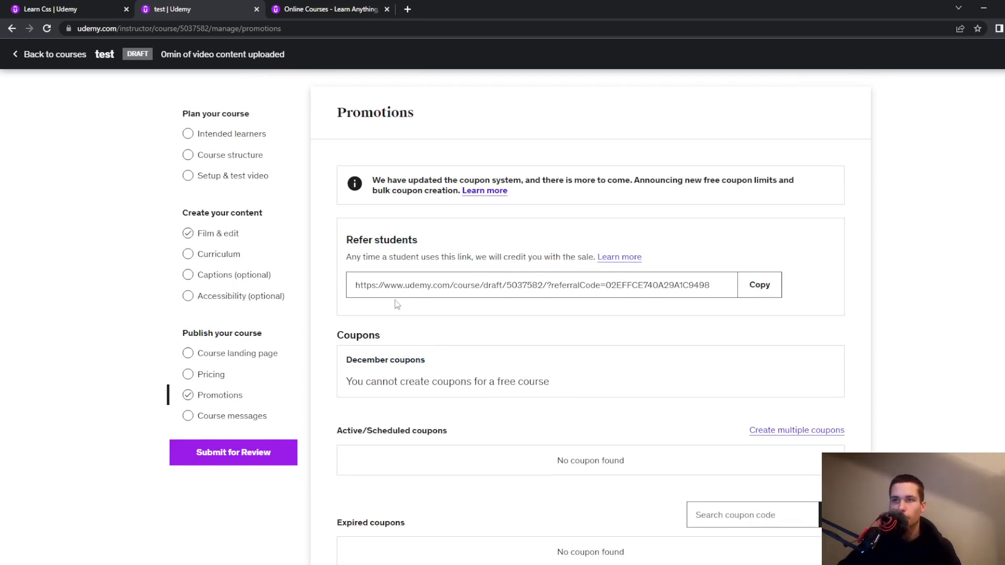
left_click(264, 417)
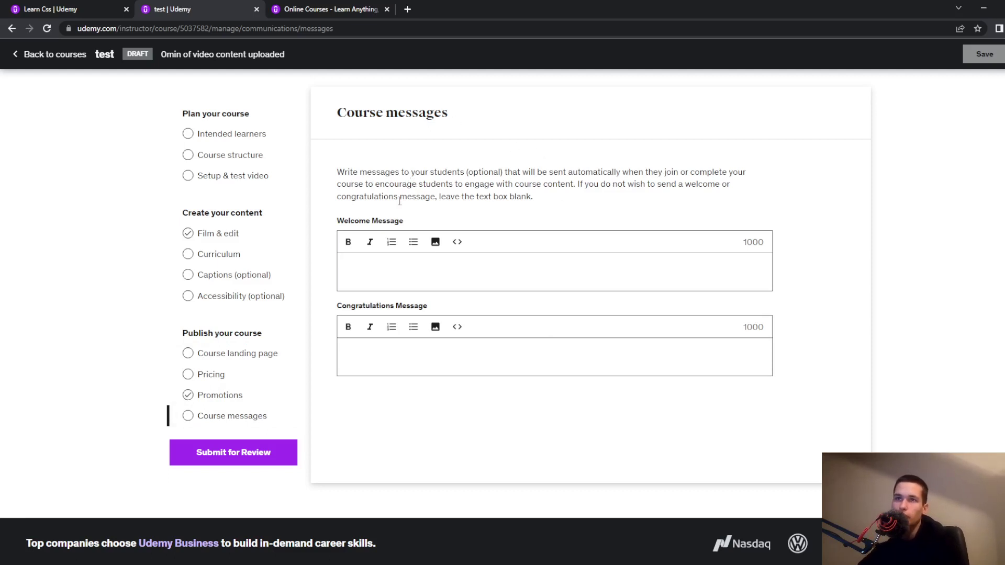
left_click_drag(395, 172, 534, 173)
left_click(518, 197)
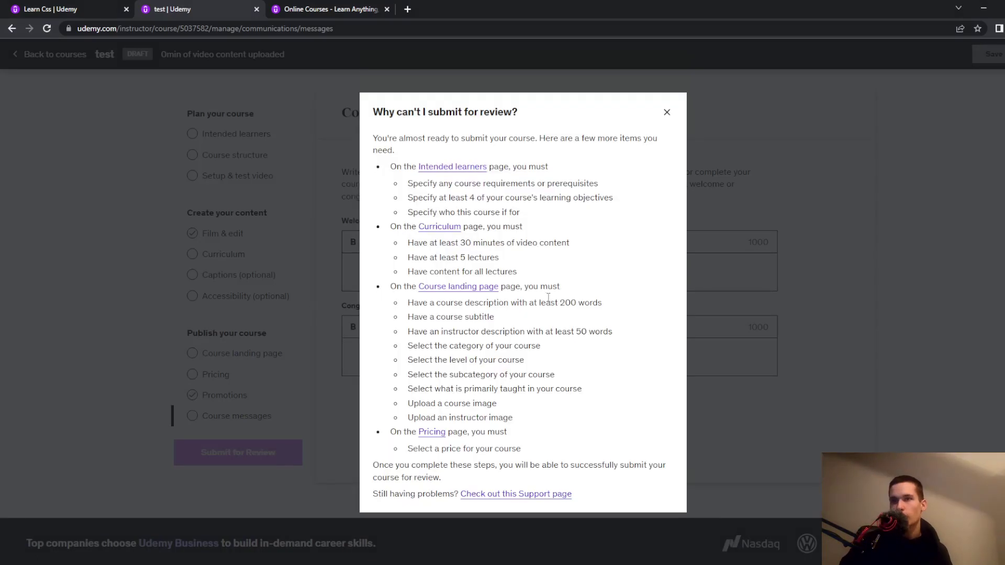
left_click(667, 112)
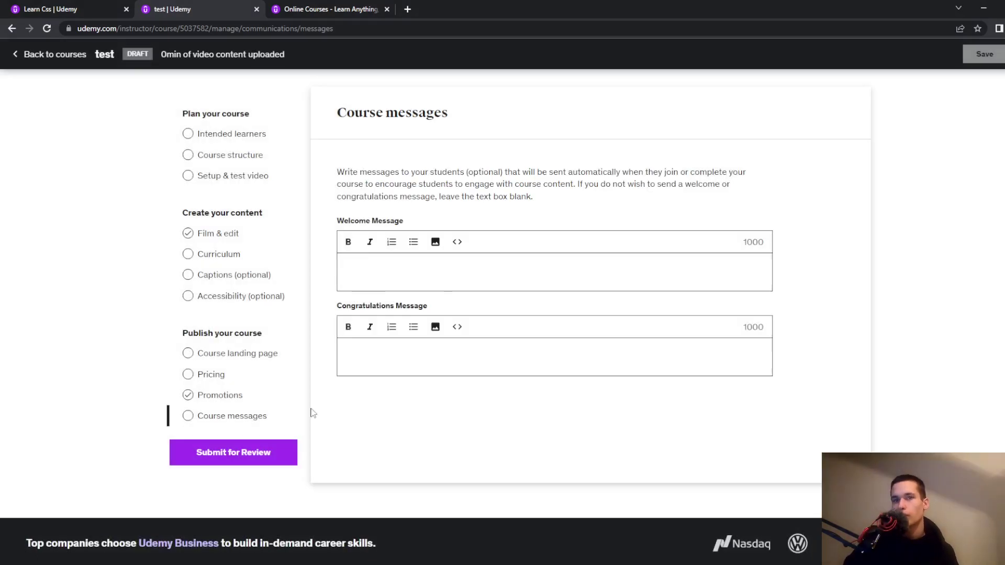